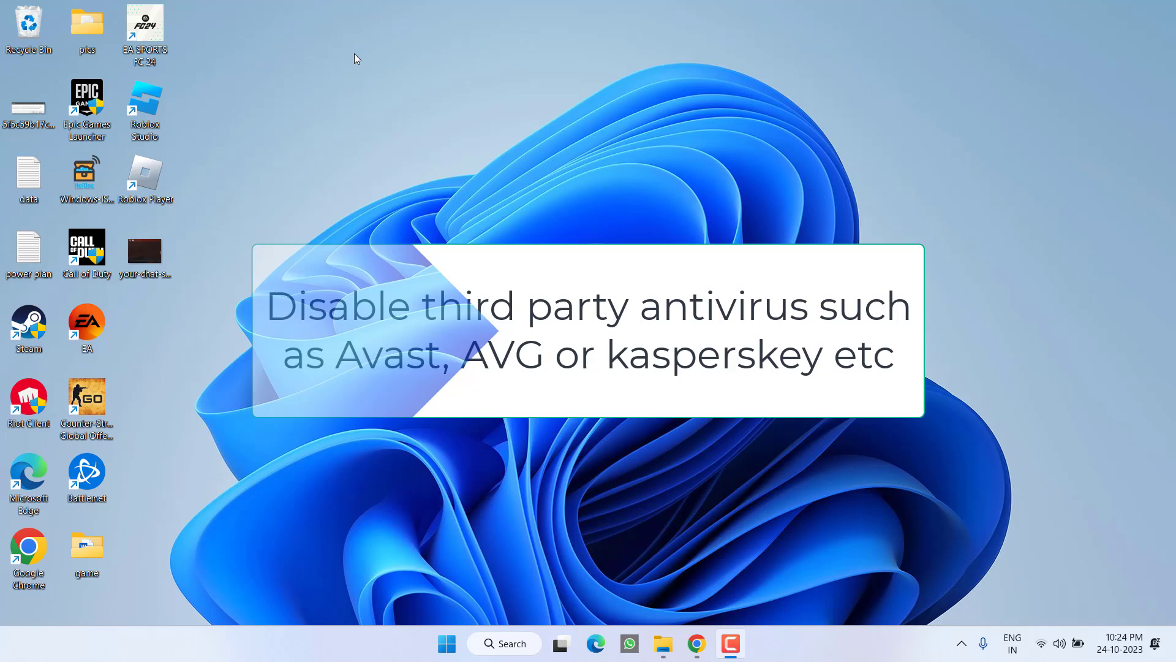
# Step: Open the Windows Temp folder with the Run command temp
pyautogui.rightClick(447, 644)
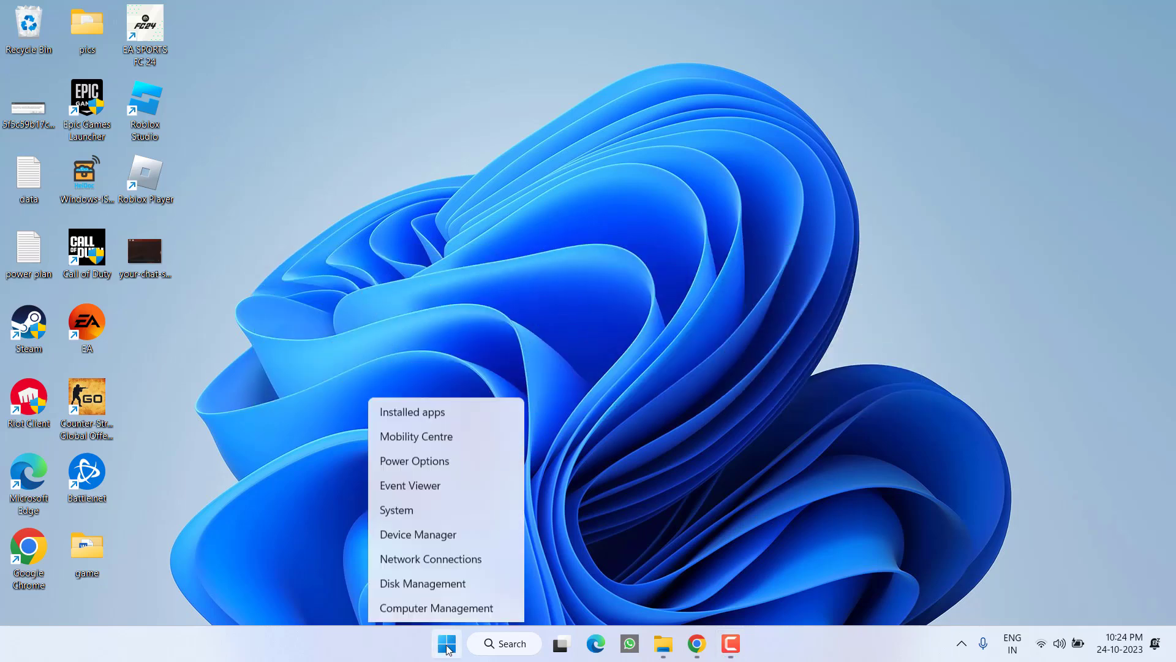
pyautogui.click(422, 556)
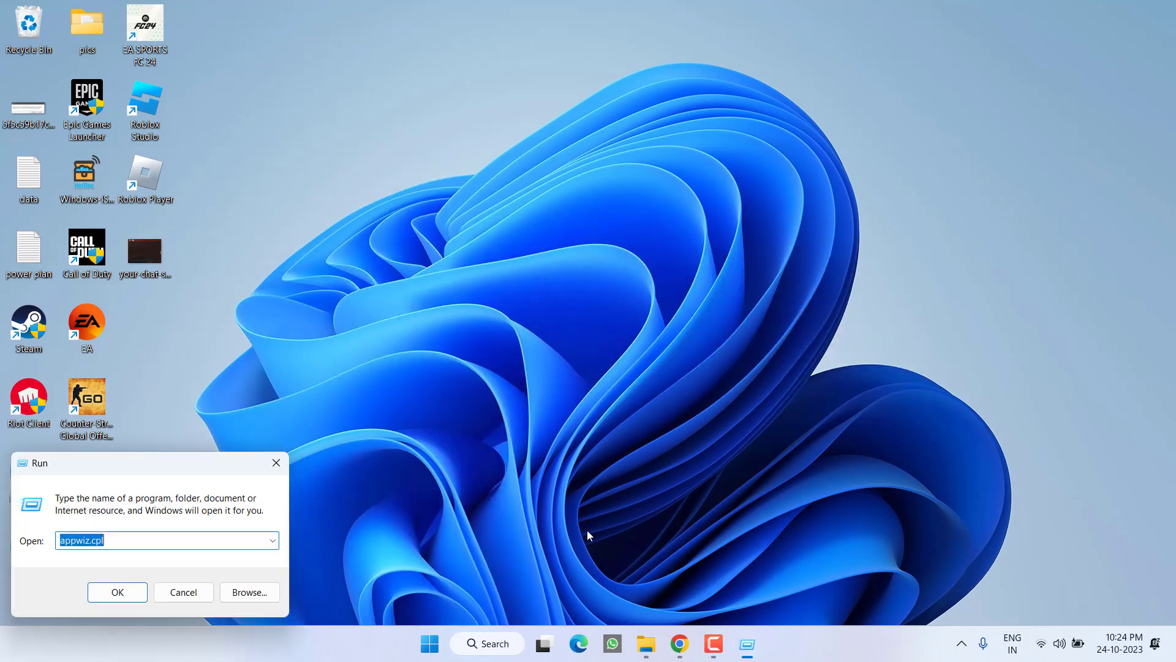
pyautogui.write('tm')
pyautogui.press('BackSpace')
pyautogui.write('emp')
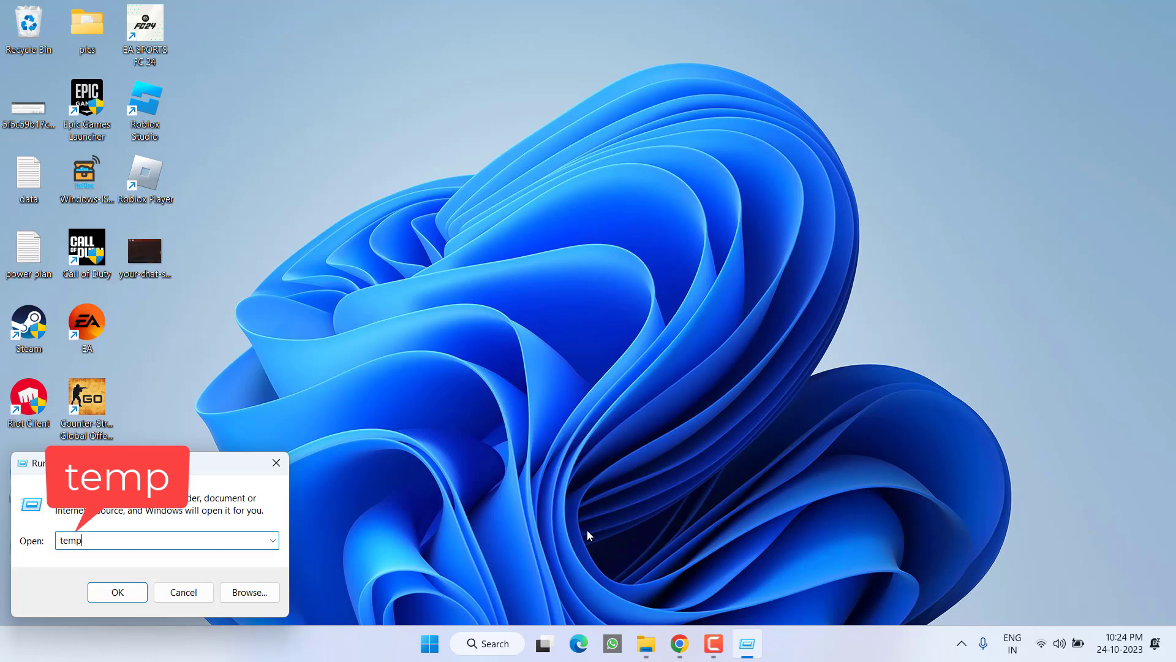
pyautogui.press('Return')
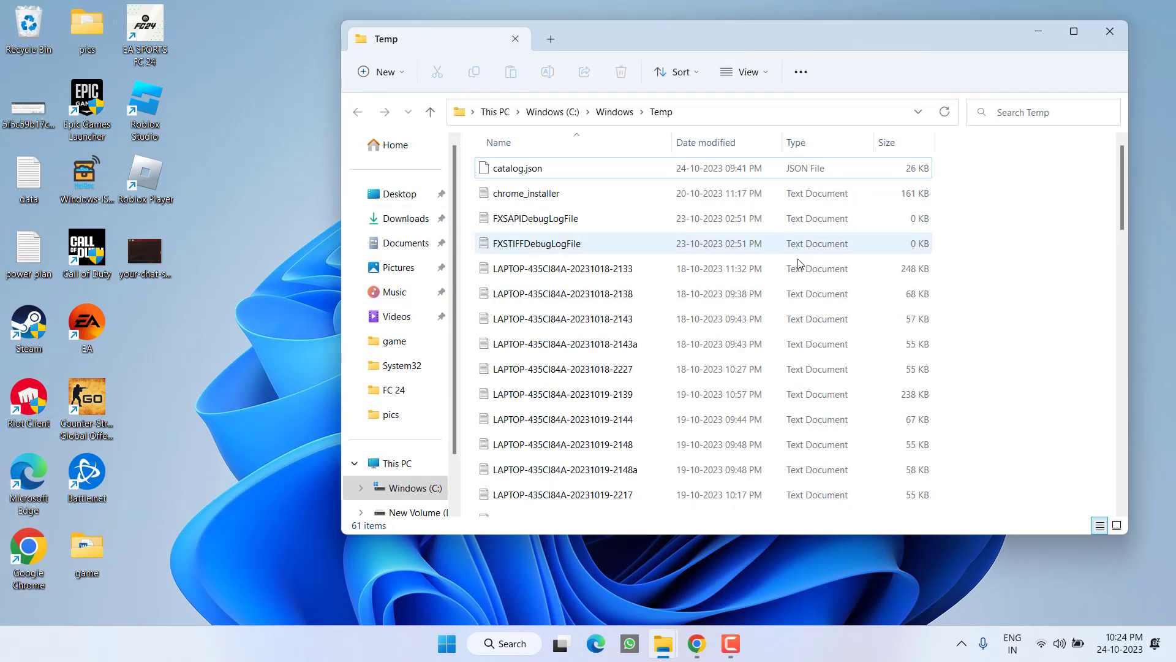
# Step: Delete all files in the Windows Temp folder, skipping every item in use, and minimize the folder window
pyautogui.click(653, 270)
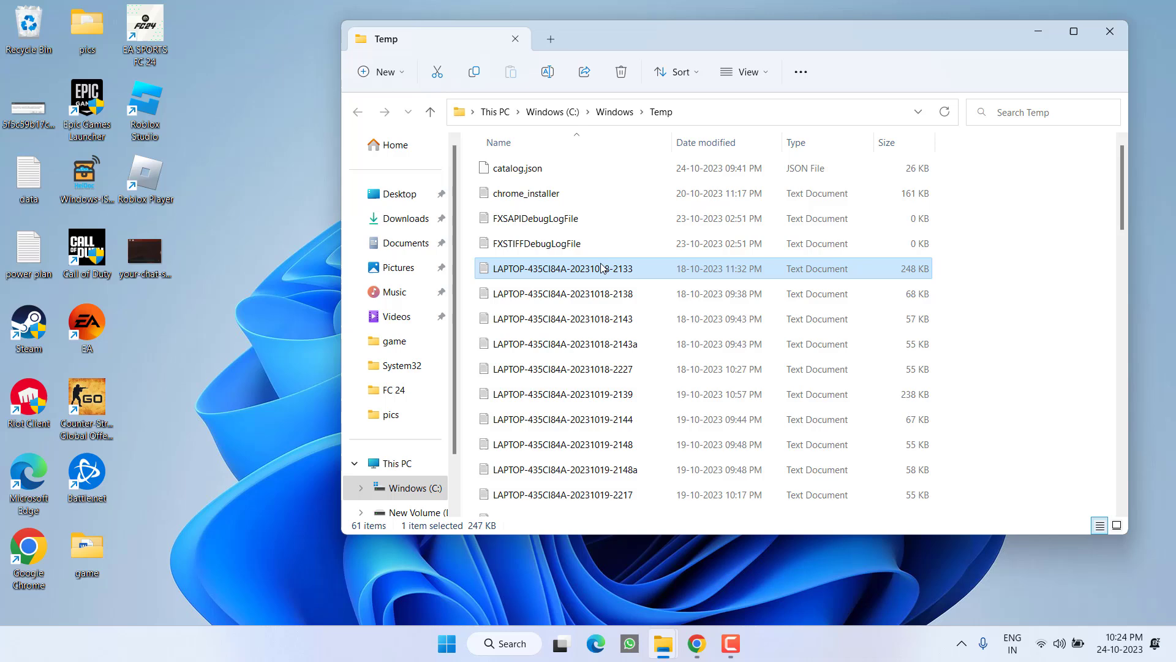
pyautogui.hotkey('ctrl', 'a')
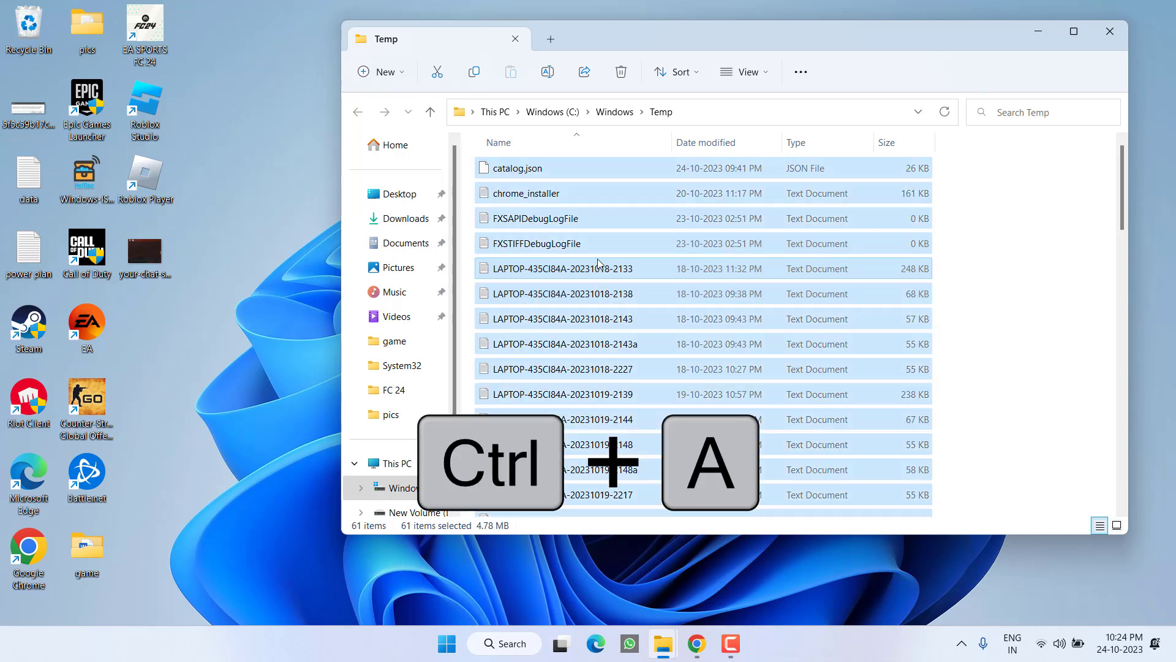
pyautogui.rightClick(558, 249)
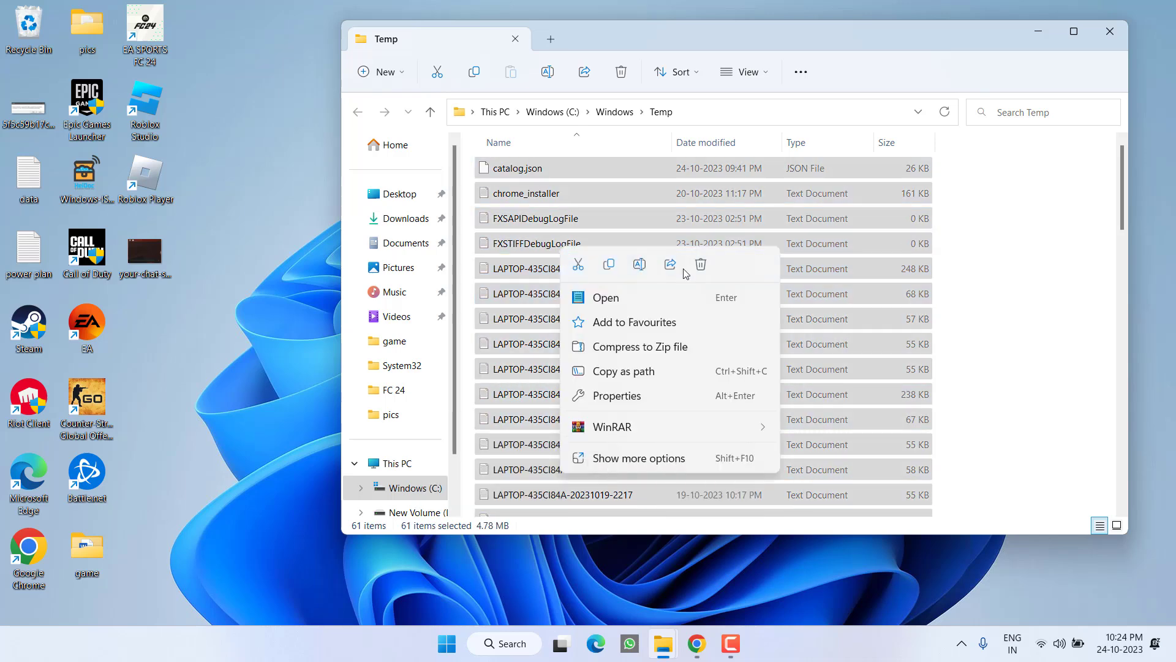
pyautogui.click(702, 267)
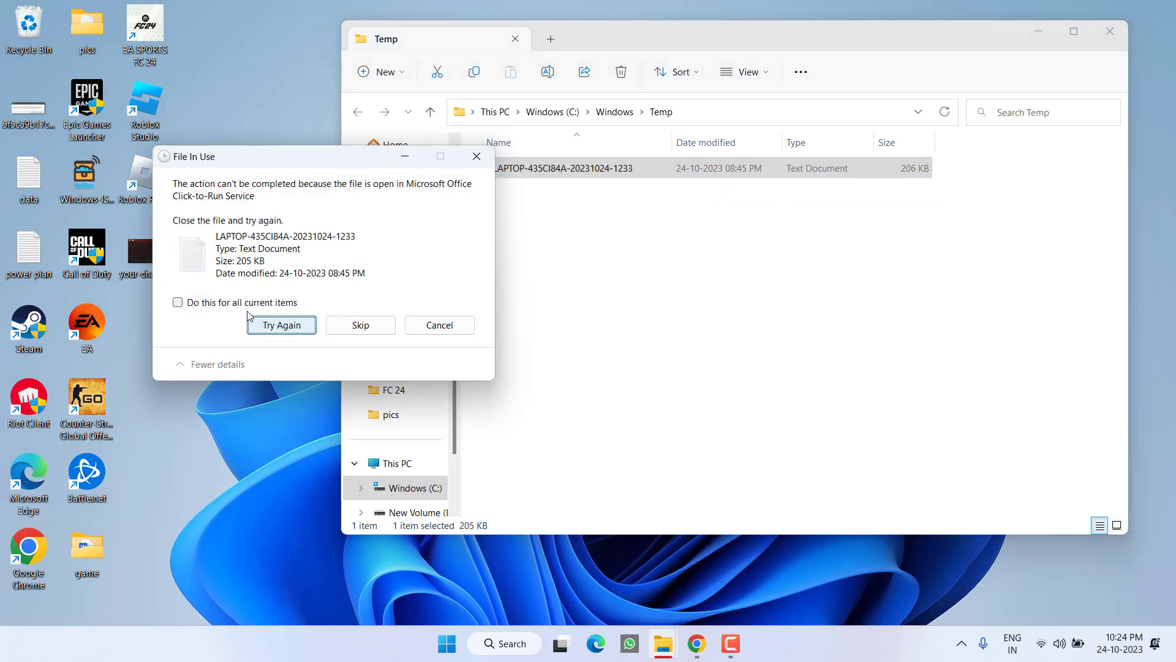
pyautogui.click(243, 303)
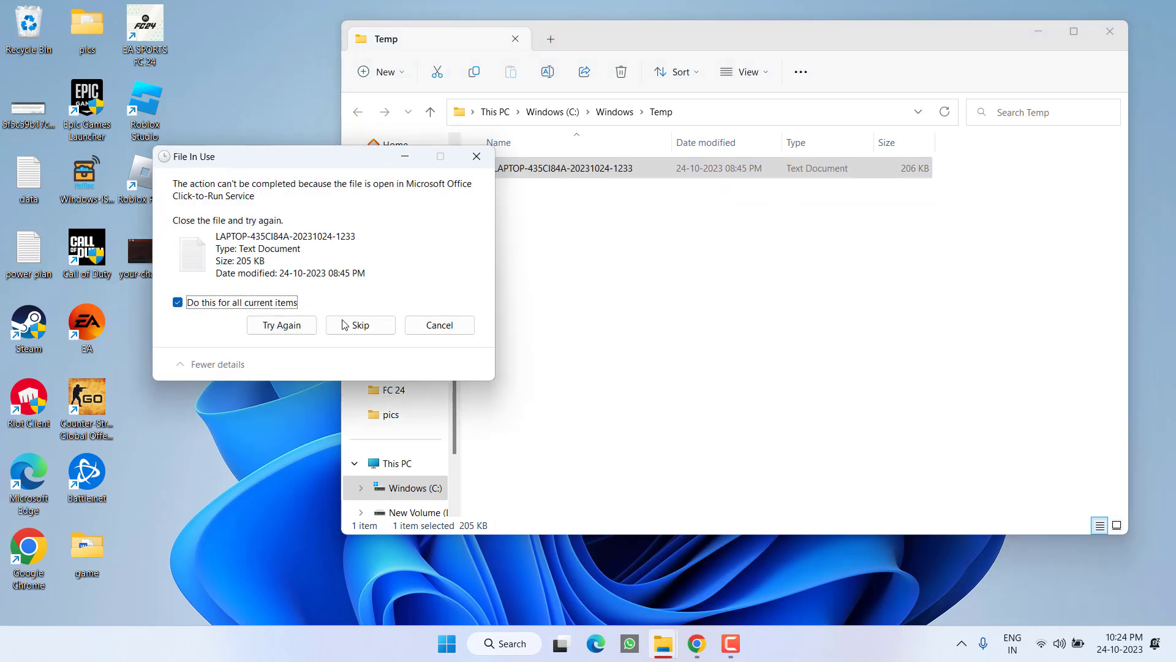
pyautogui.click(366, 331)
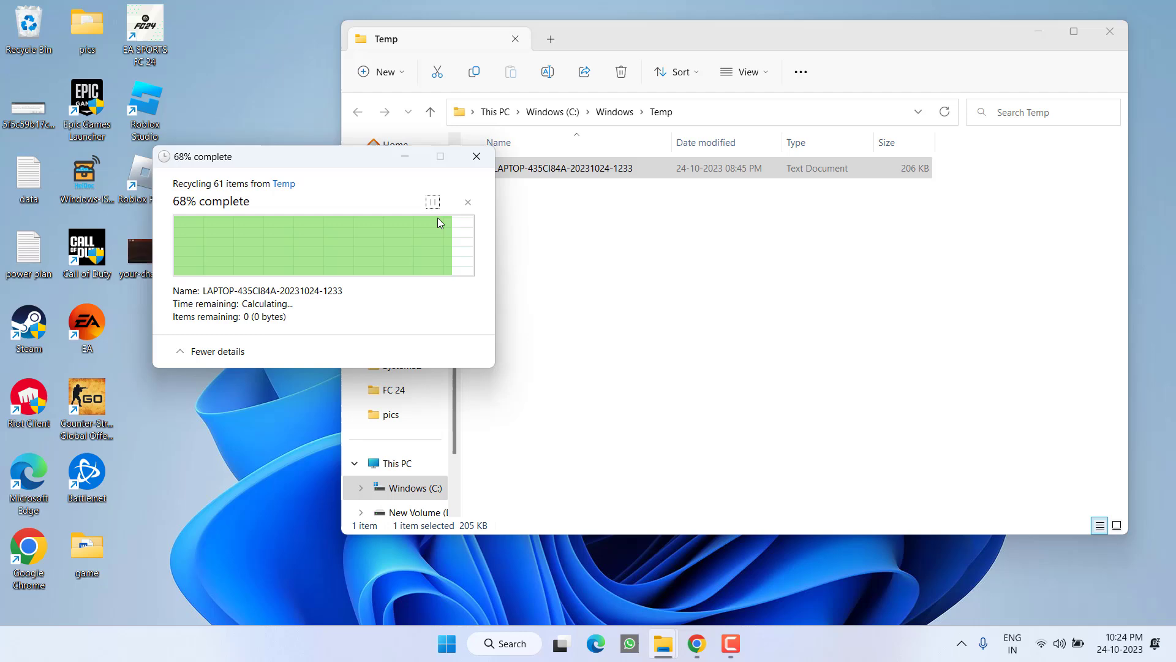
pyautogui.click(1036, 42)
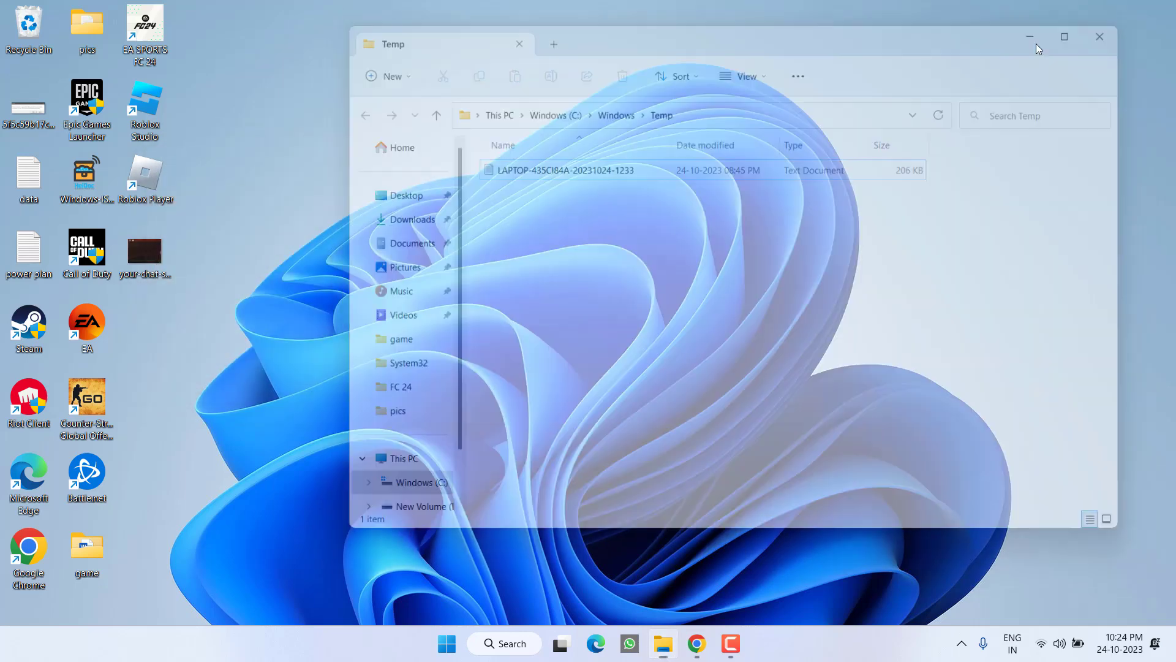
# Step: Open the user's local Temp folder with the Run command %temp%
pyautogui.rightClick(447, 644)
pyautogui.click(406, 559)
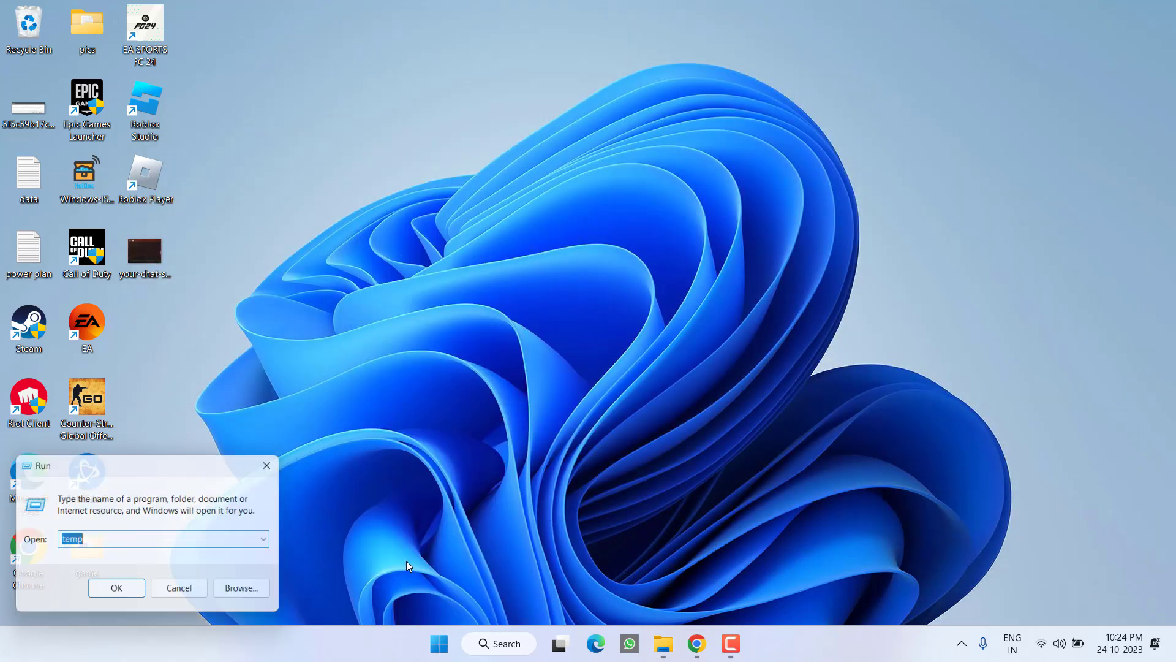
pyautogui.write('%tem')
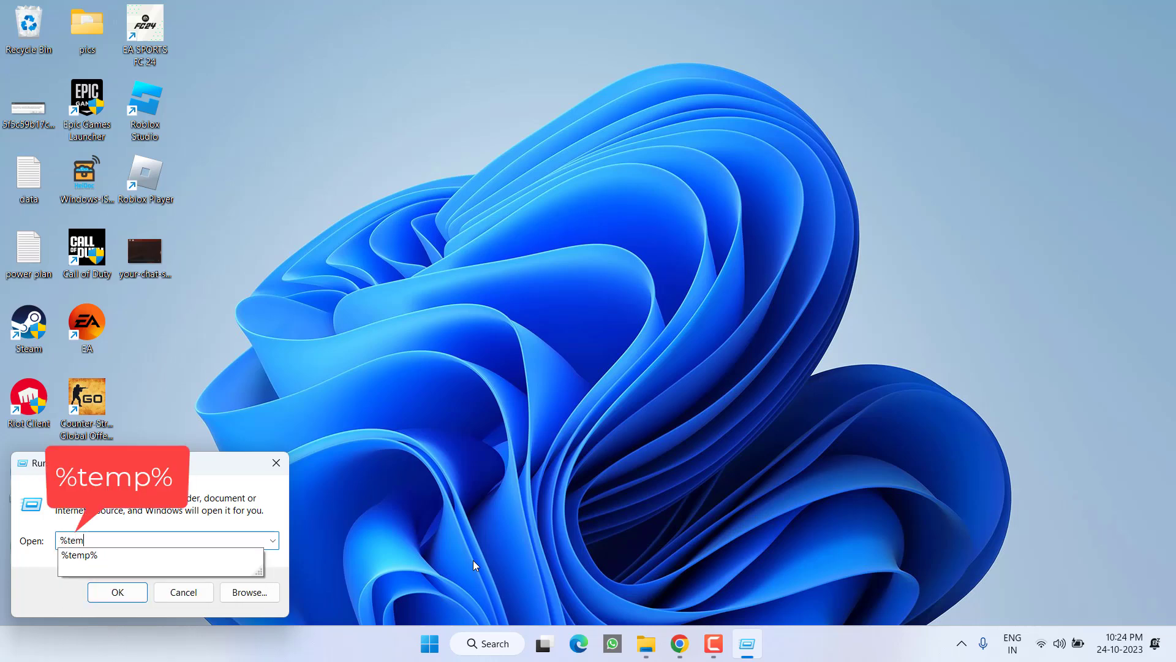
pyautogui.write('p%')
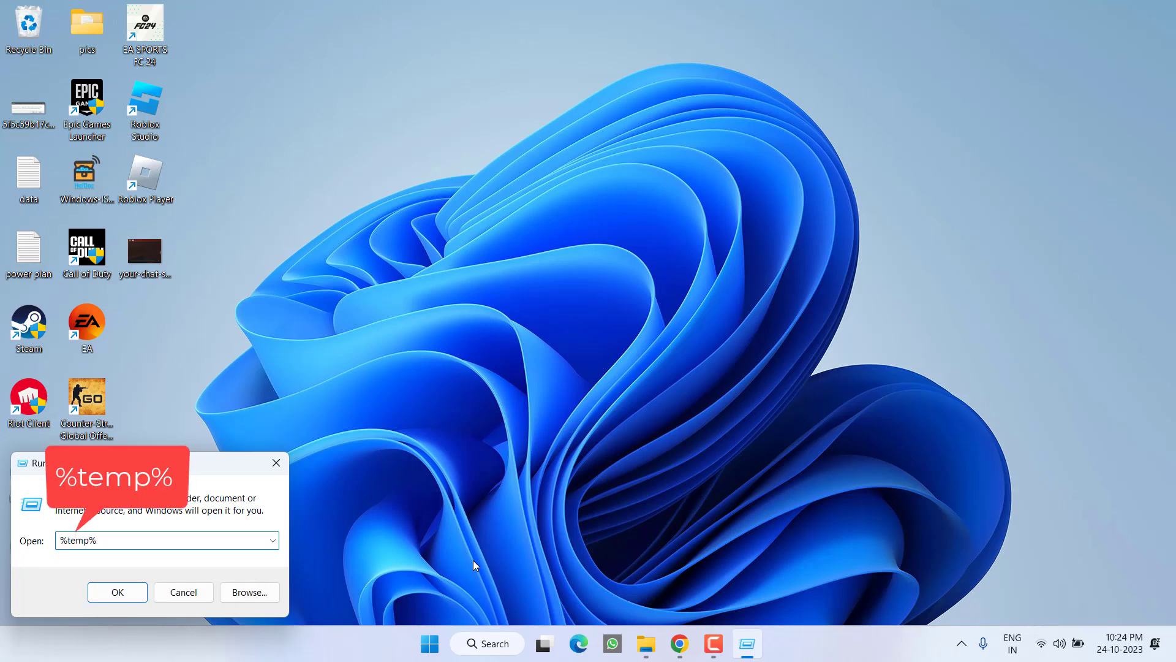
pyautogui.press('Return')
# Step: Delete everything in the user's Temp folder, skipping all items in use, and close the folder window
pyautogui.click(518, 251)
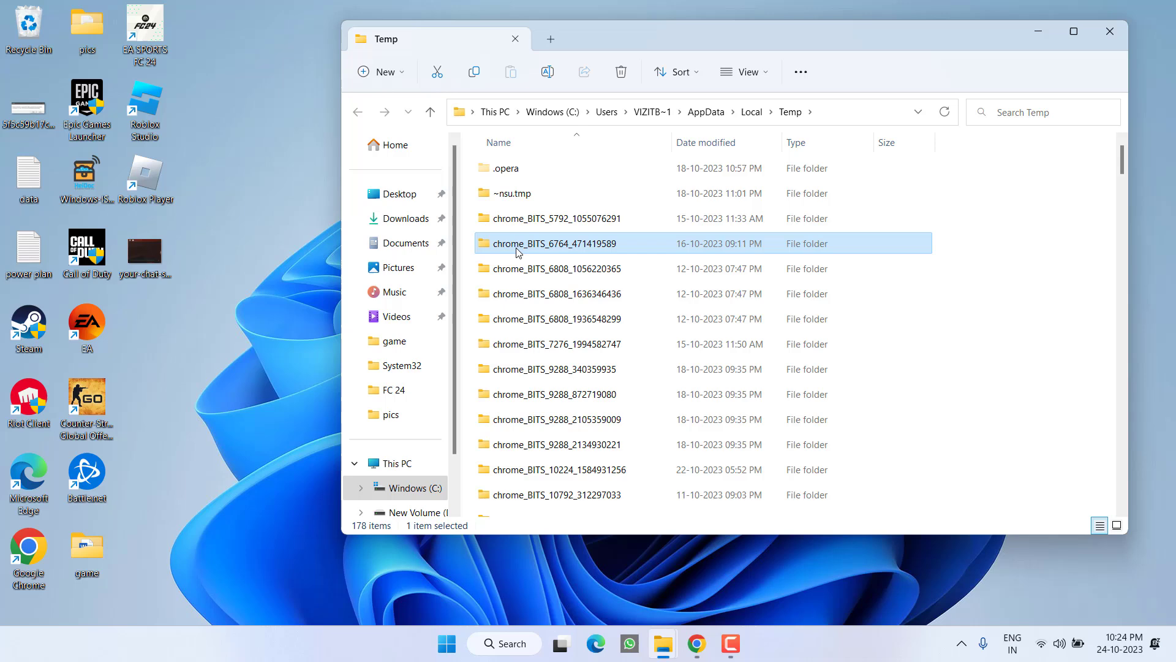
pyautogui.hotkey('ctrl', 'a')
pyautogui.rightClick(554, 218)
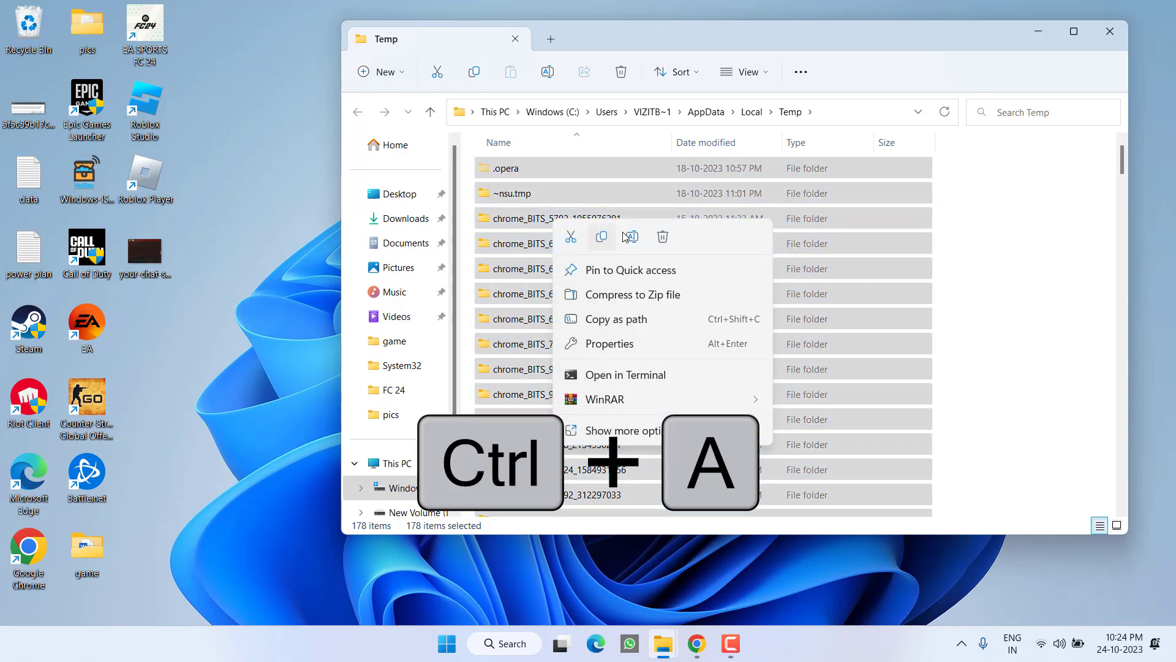
pyautogui.click(664, 240)
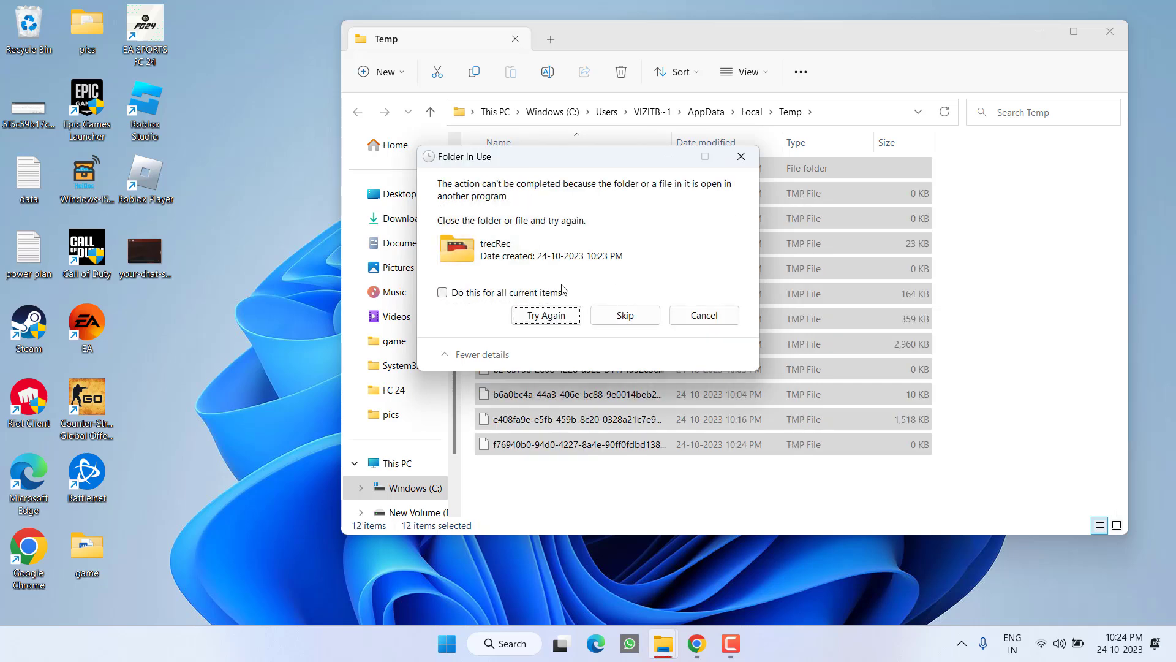
pyautogui.click(561, 293)
pyautogui.click(620, 315)
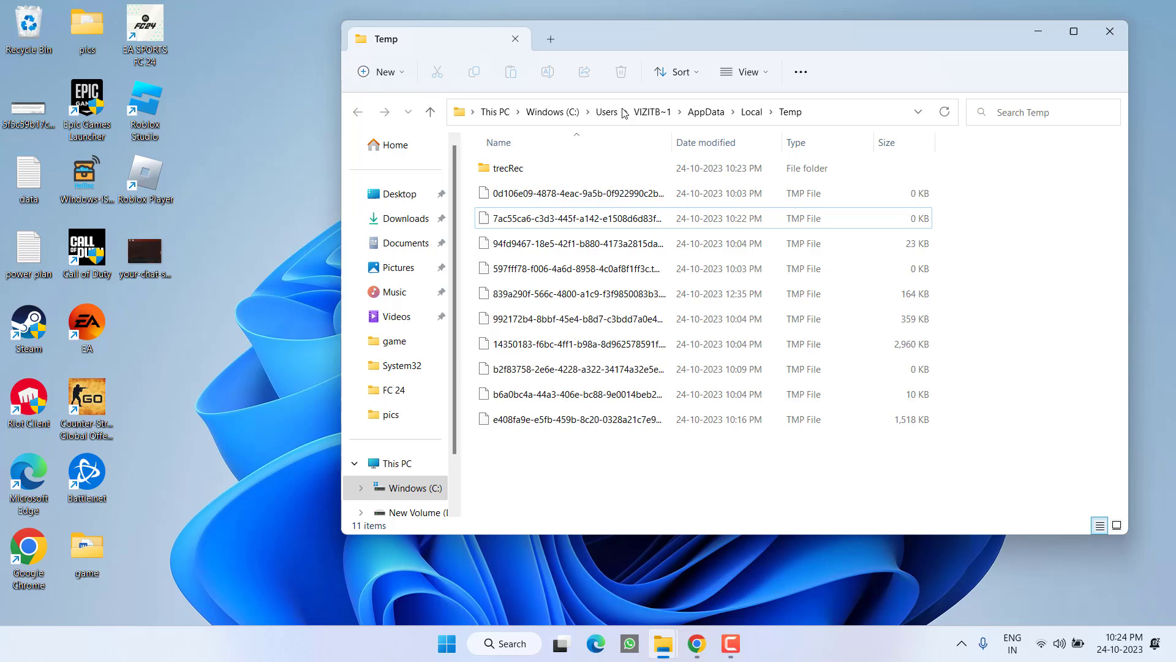
pyautogui.click(1115, 38)
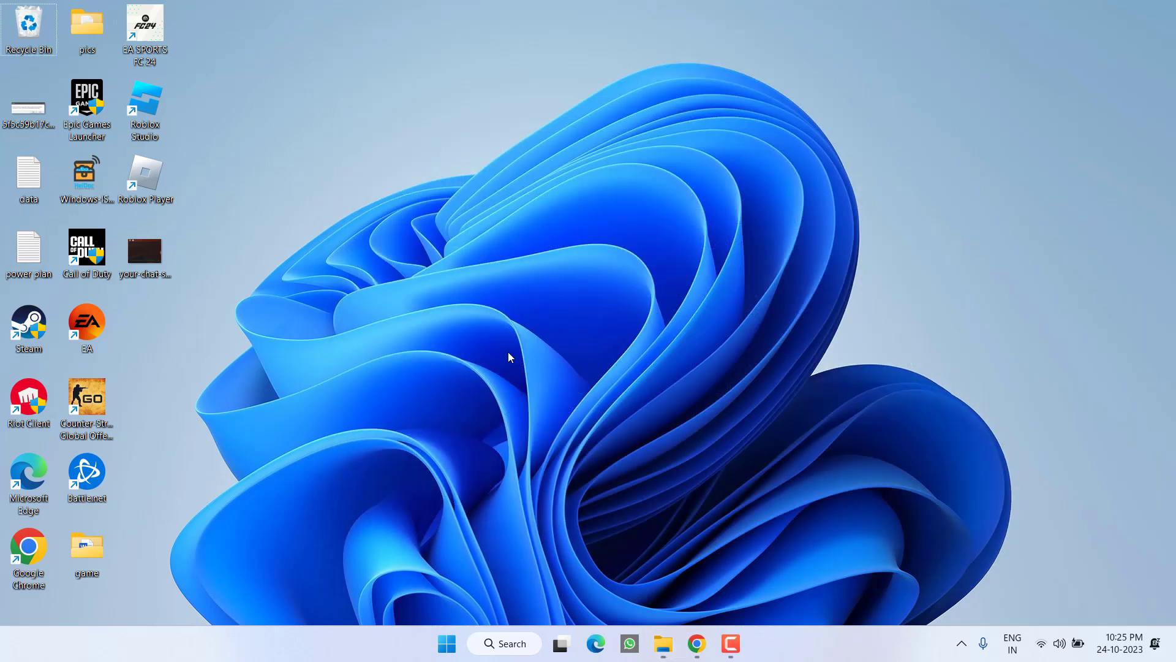
# Step: Launch Disk Clean-up with the Run command cleanmgr
pyautogui.rightClick(446, 653)
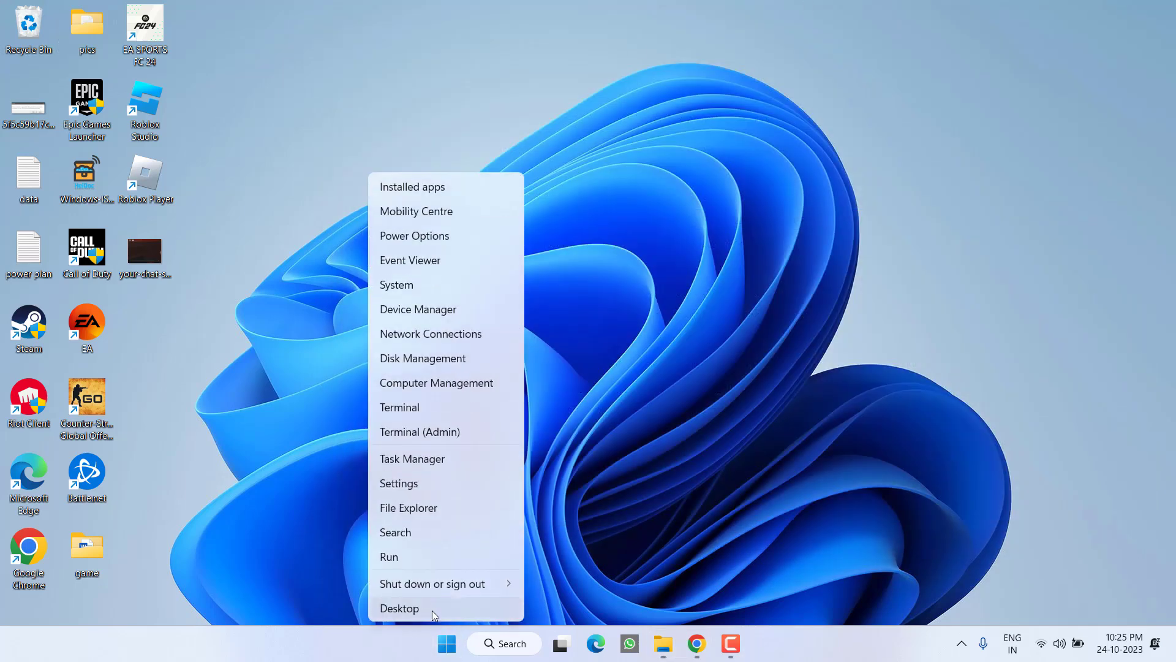
pyautogui.click(400, 560)
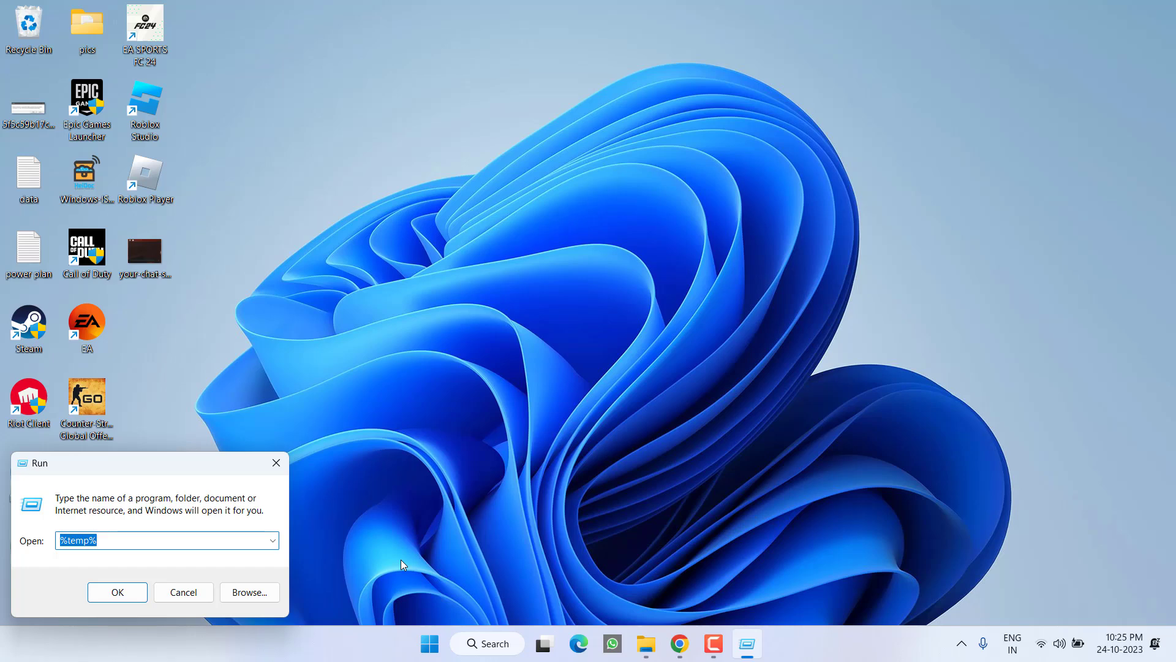
pyautogui.write('clea')
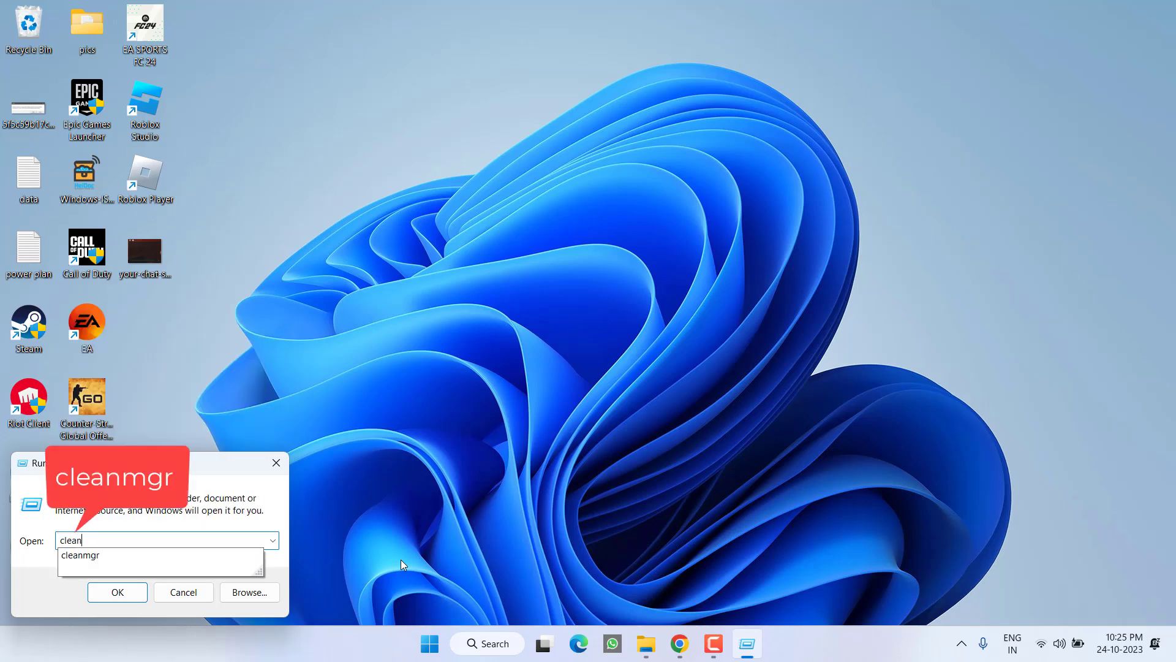
pyautogui.write('n')
pyautogui.press('Down')
pyautogui.press('Return')
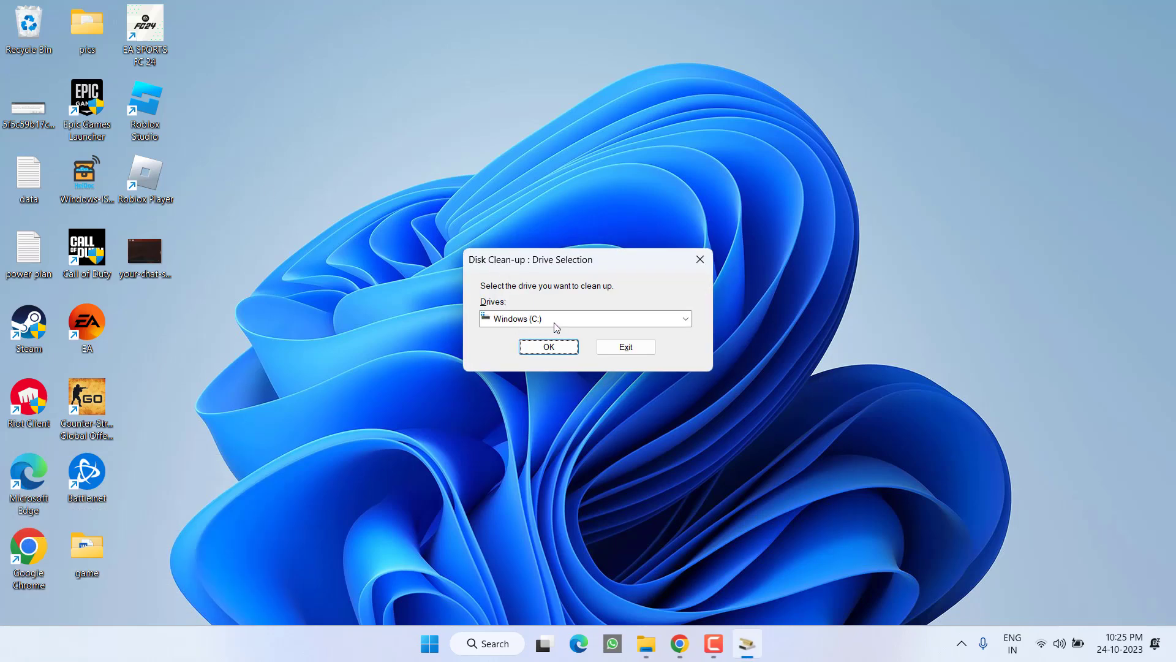
# Step: Choose Windows (C:) as the drive to clean up and start the scan
pyautogui.click(547, 322)
pyautogui.click(533, 336)
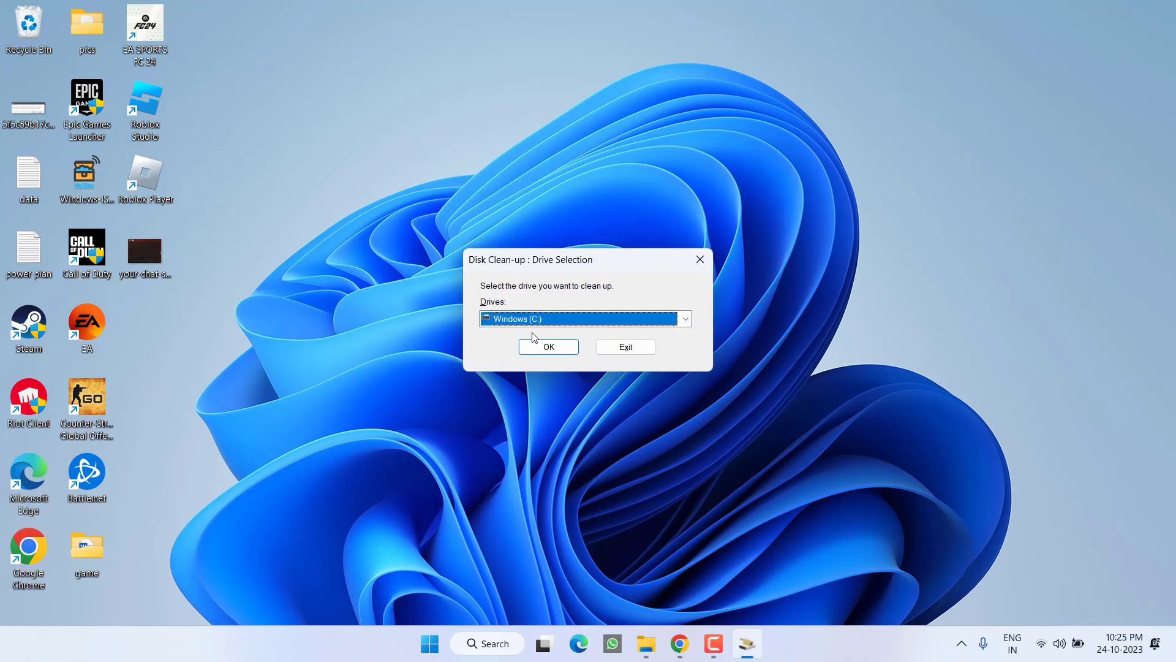
pyautogui.click(535, 344)
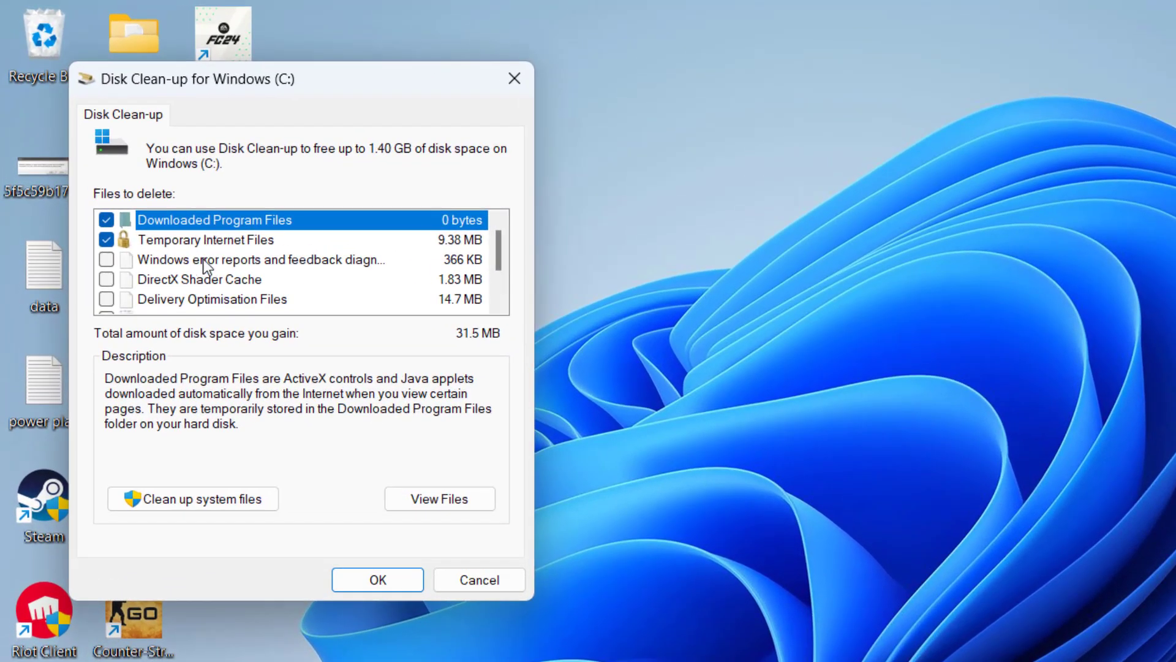
# Step: Include error reports, DirectX Shader Cache, Delivery Optimisation Files, Recycle Bin and Temporary files in the clean-up and permanently delete all checked categories
pyautogui.scroll(-1, 205, 264)
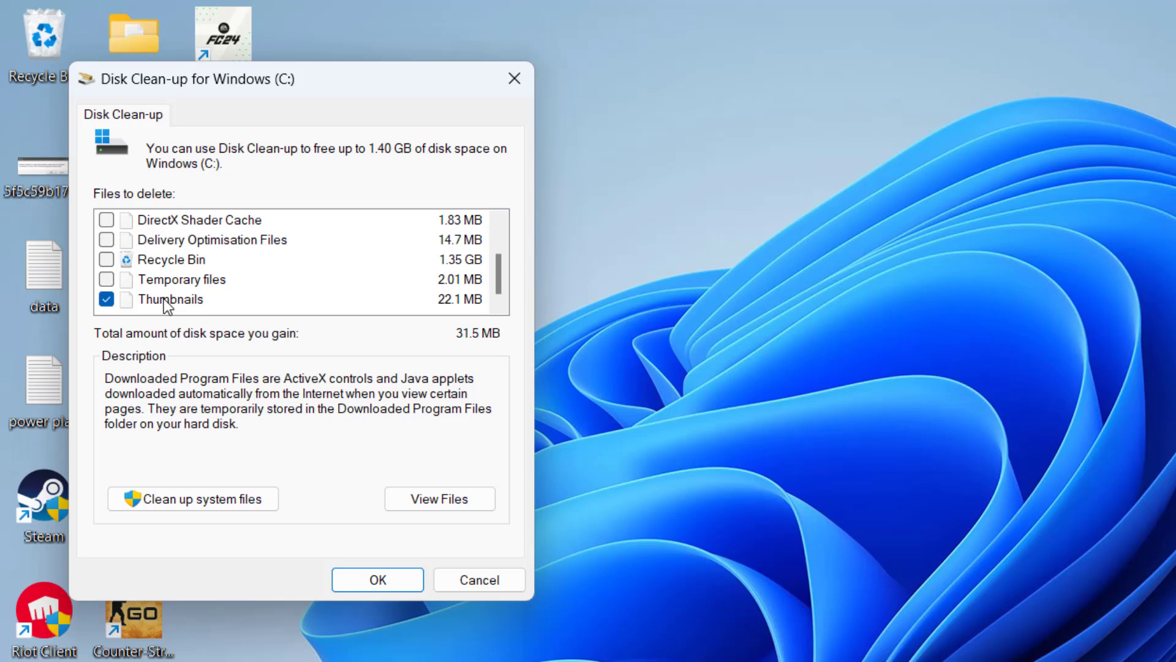
pyautogui.scroll(1, 168, 303)
pyautogui.click(107, 260)
pyautogui.click(106, 279)
pyautogui.scroll(-1, 109, 276)
pyautogui.click(107, 239)
pyautogui.click(106, 260)
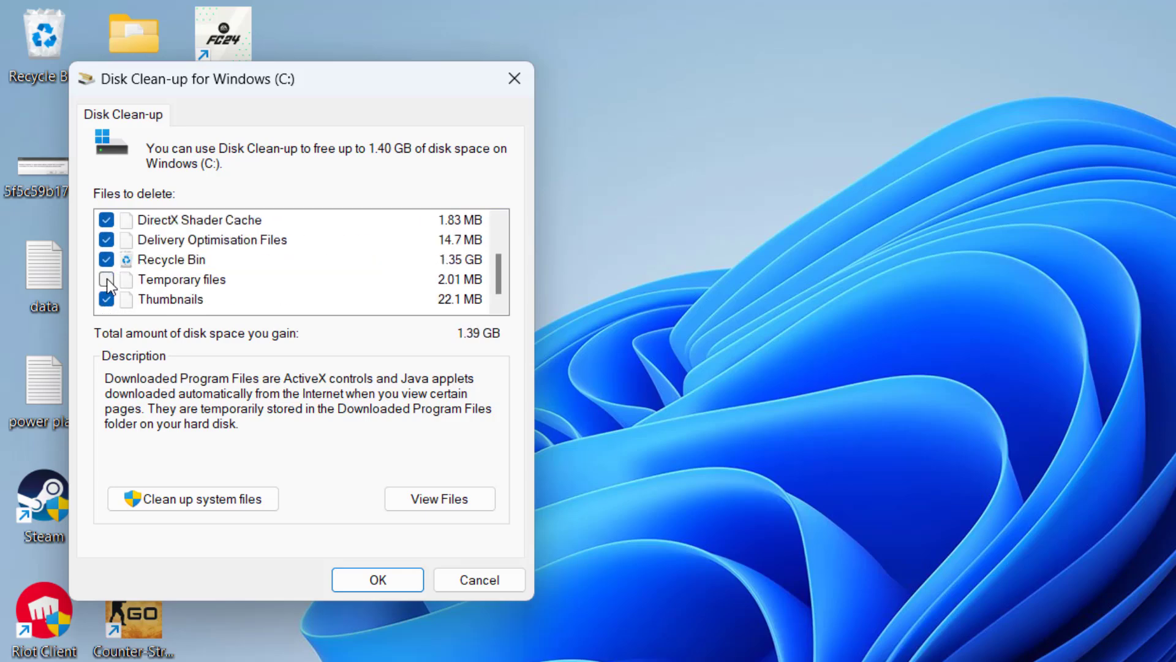
pyautogui.click(107, 279)
pyautogui.scroll(1, 193, 294)
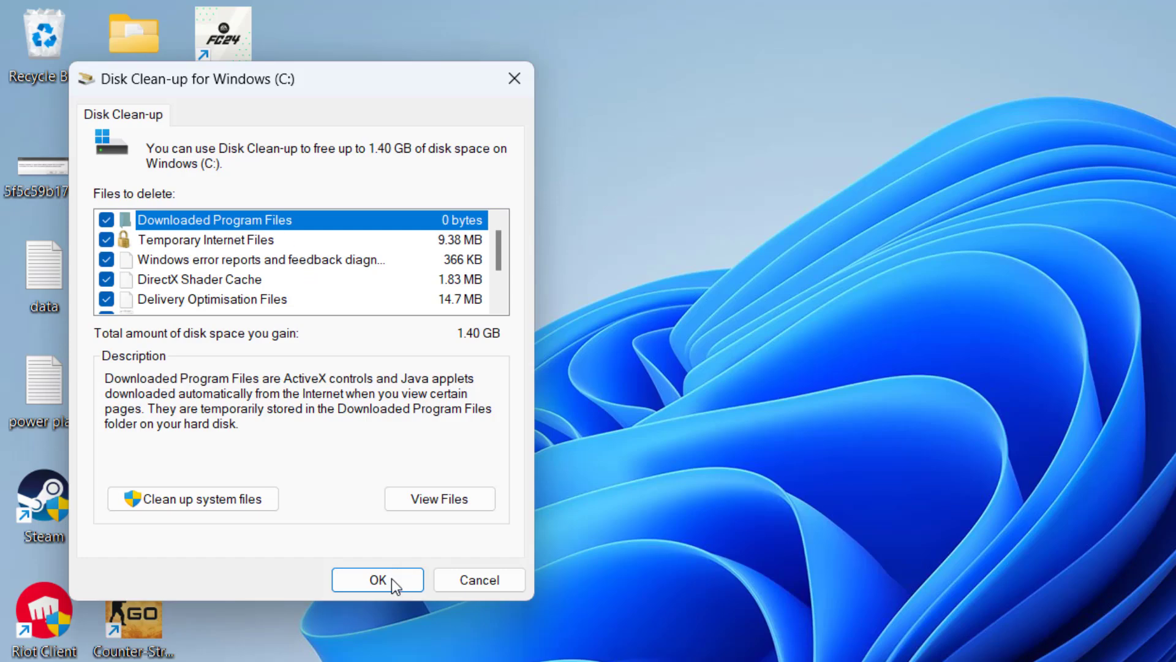
pyautogui.click(380, 581)
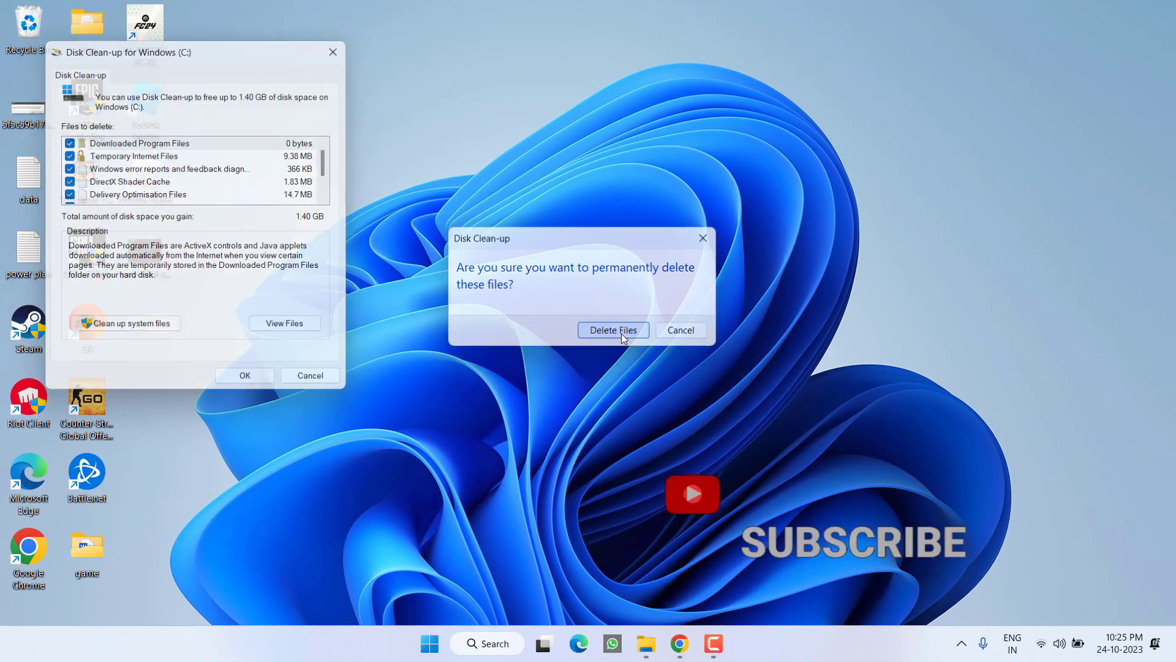
pyautogui.click(933, 502)
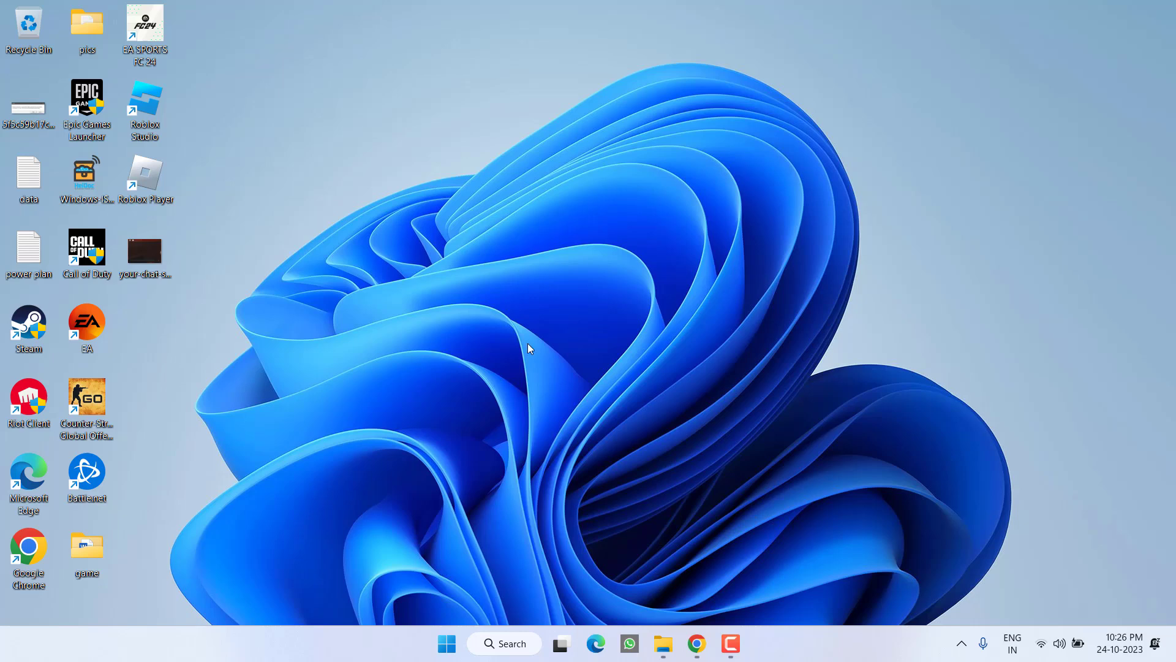
# Step: Open the local application data folder with the Run command %localappdata%
pyautogui.rightClick(447, 644)
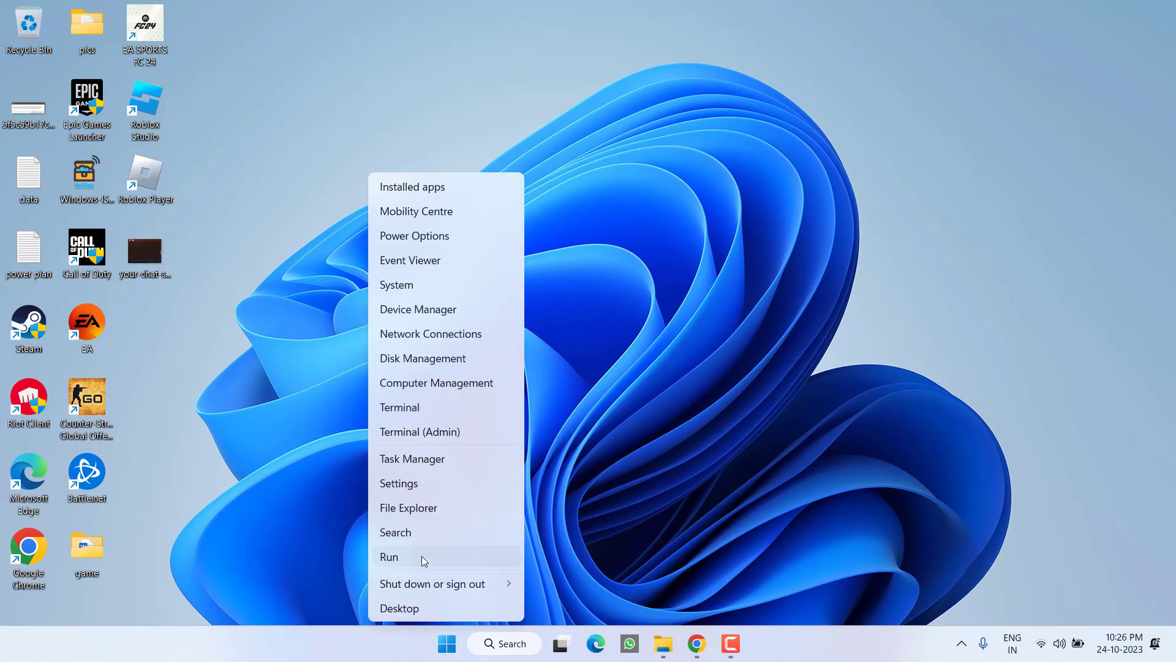
pyautogui.click(422, 556)
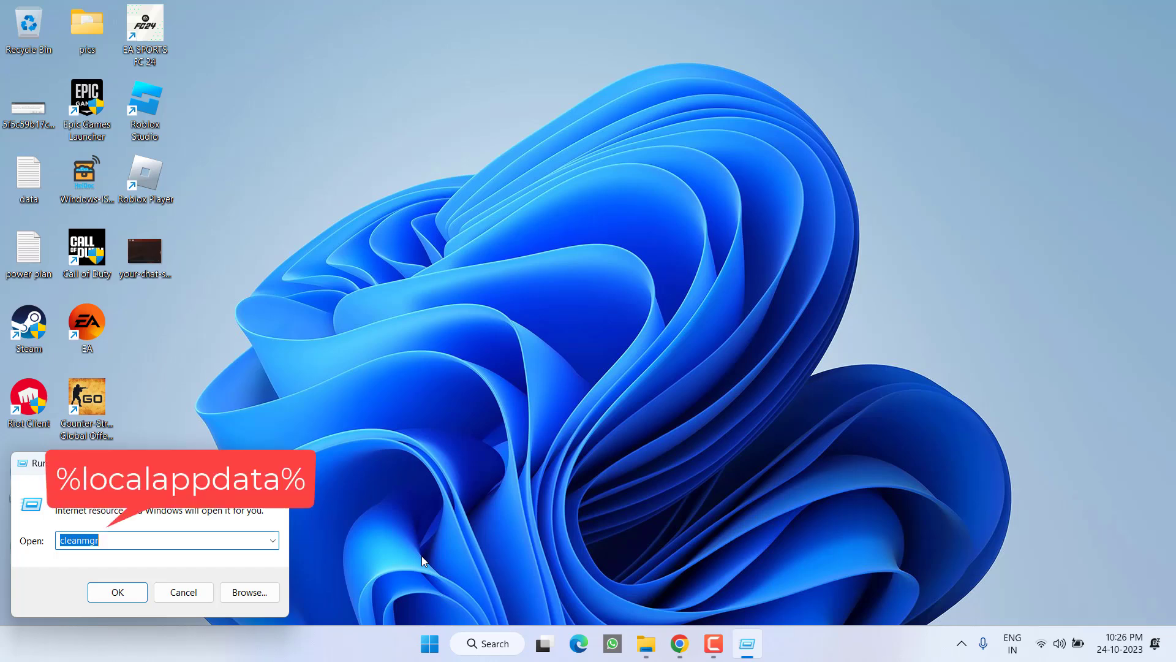
pyautogui.write('%local')
pyautogui.press('Down')
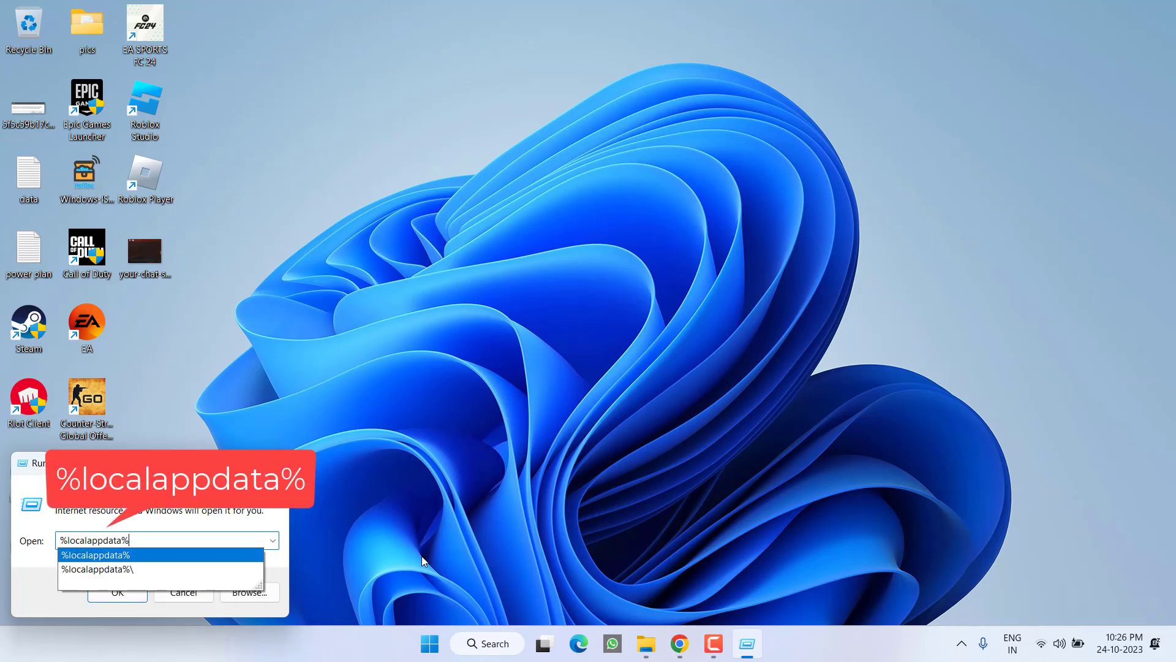
pyautogui.press('Return')
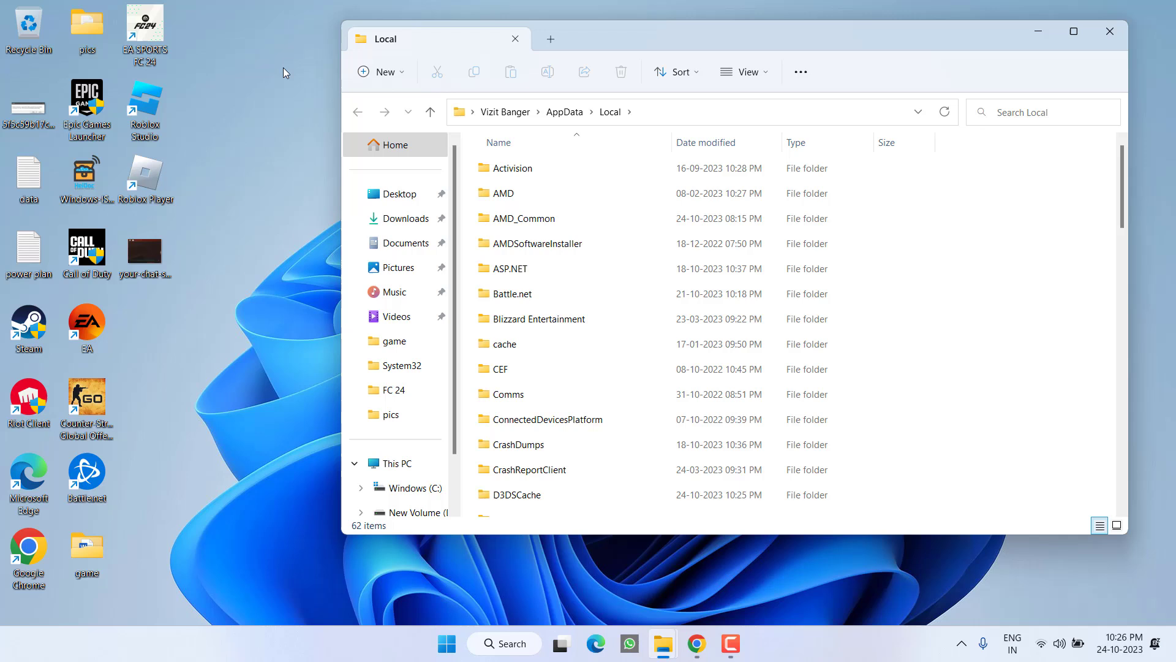
# Step: Delete the Roblox folder from the local application data folder and close the File Explorer window
pyautogui.click(538, 360)
pyautogui.press('r')
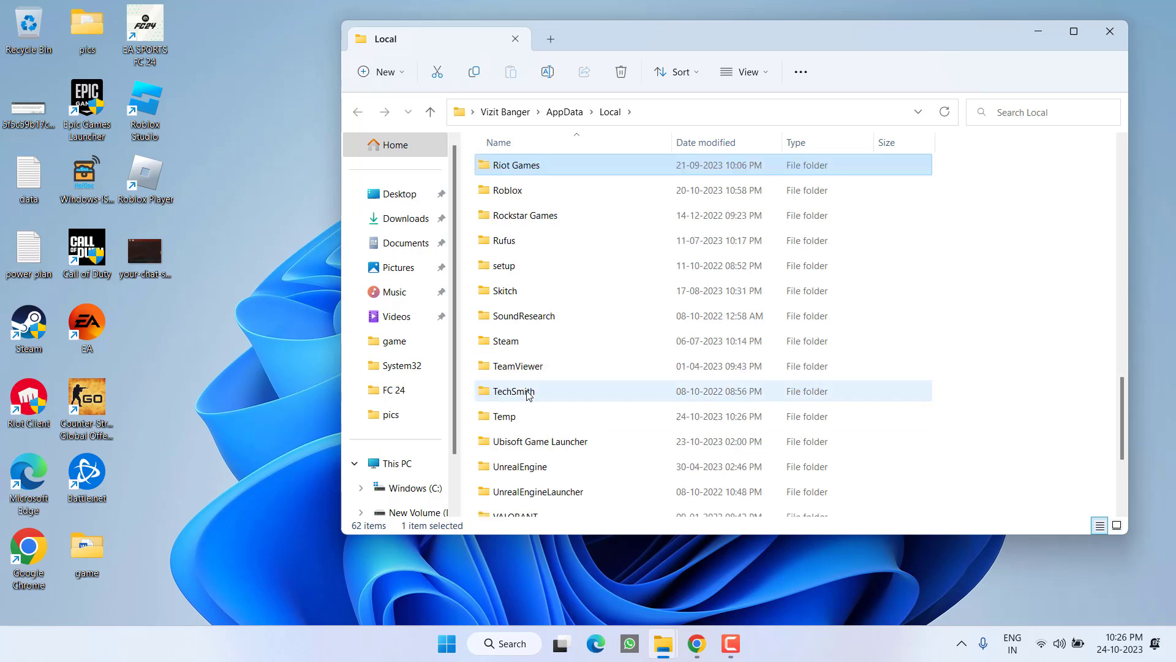
pyautogui.click(512, 189)
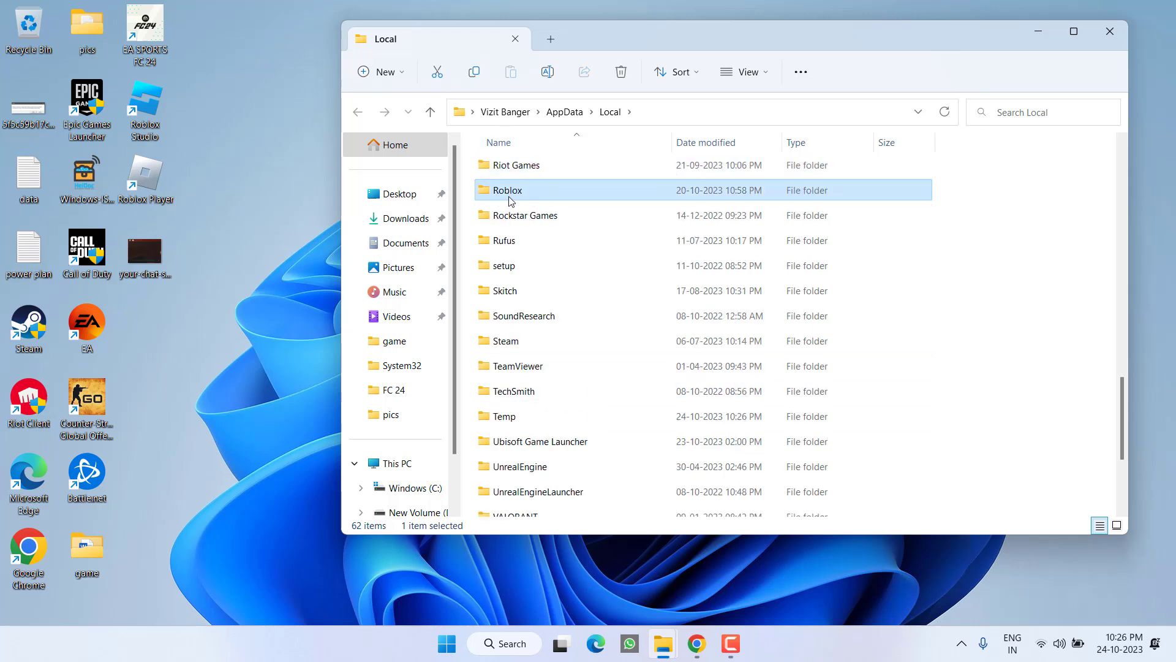
pyautogui.rightClick(512, 191)
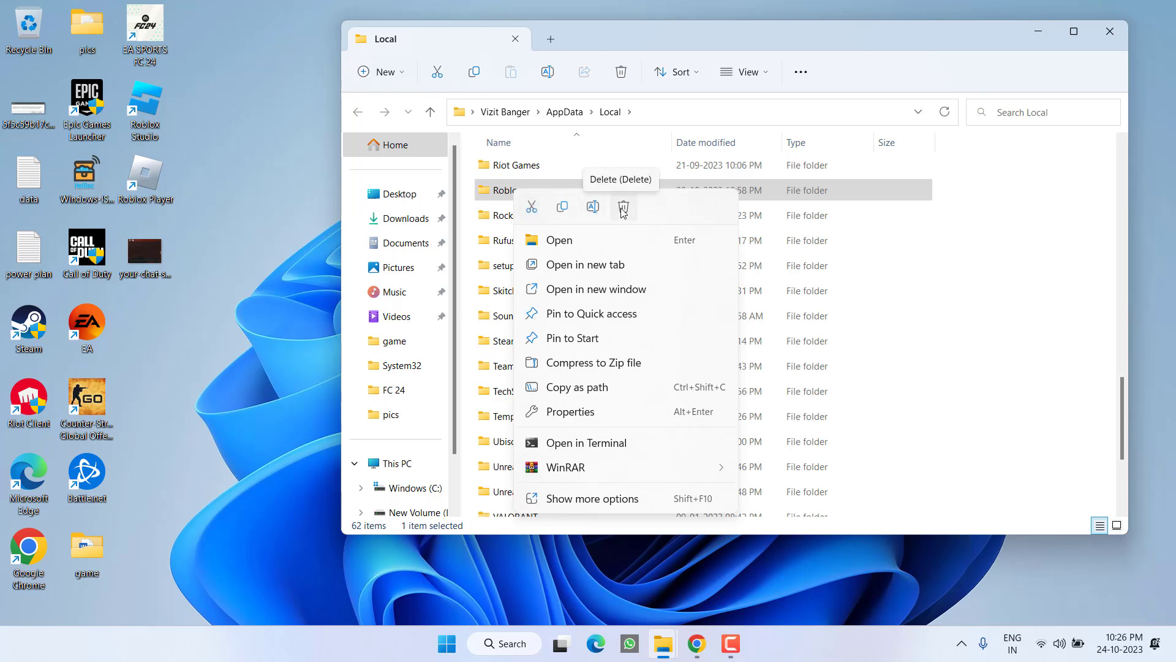
pyautogui.click(624, 208)
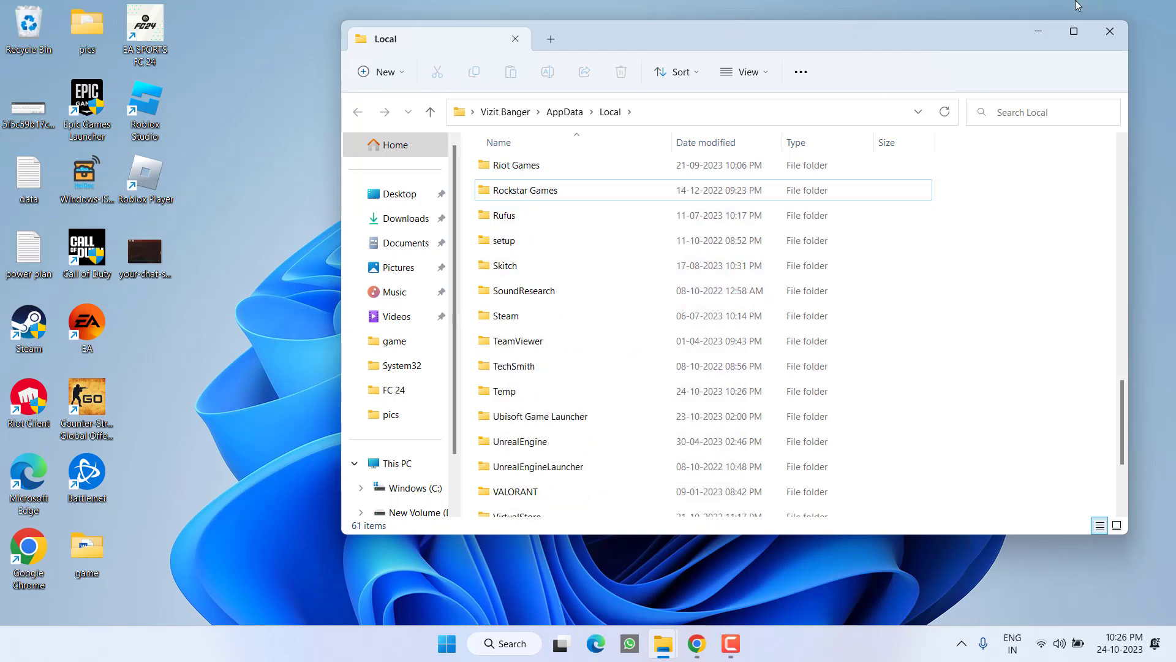
pyautogui.click(1109, 41)
# Step: Switch to Chrome and download the Roblox installer from roblox.com/download, saving it to the Desktop as RobloxPlayerInstaller
pyautogui.hotkey('alt', 'Tab')
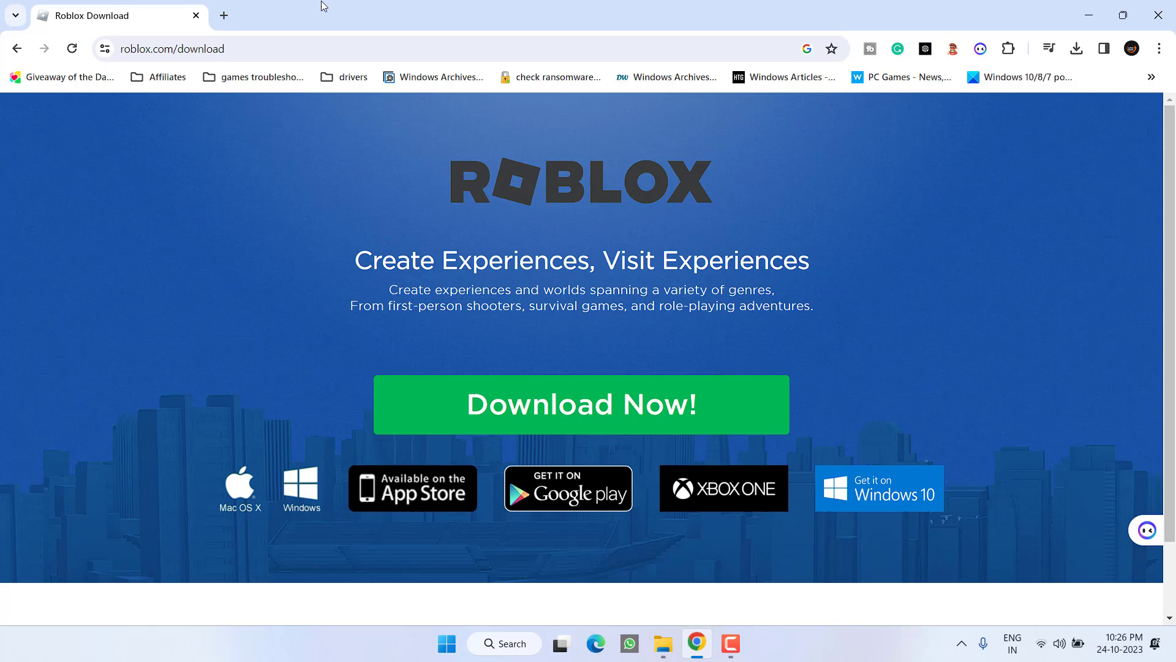
pyautogui.click(582, 406)
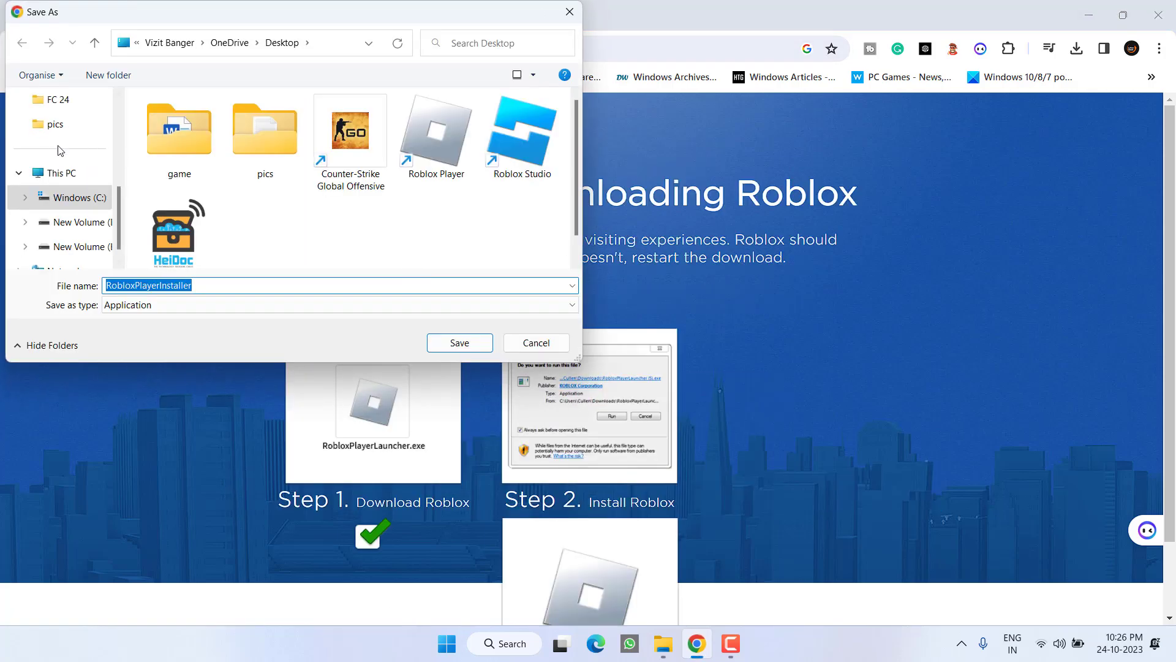
pyautogui.scroll(2, 61, 140)
pyautogui.click(64, 149)
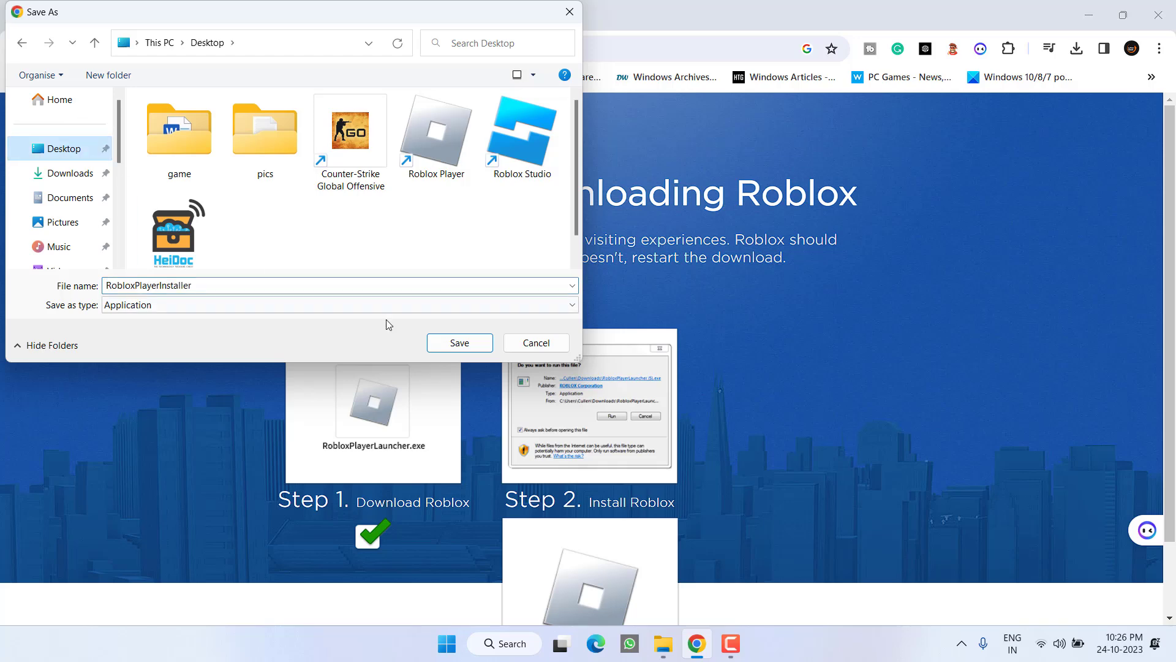
pyautogui.click(455, 345)
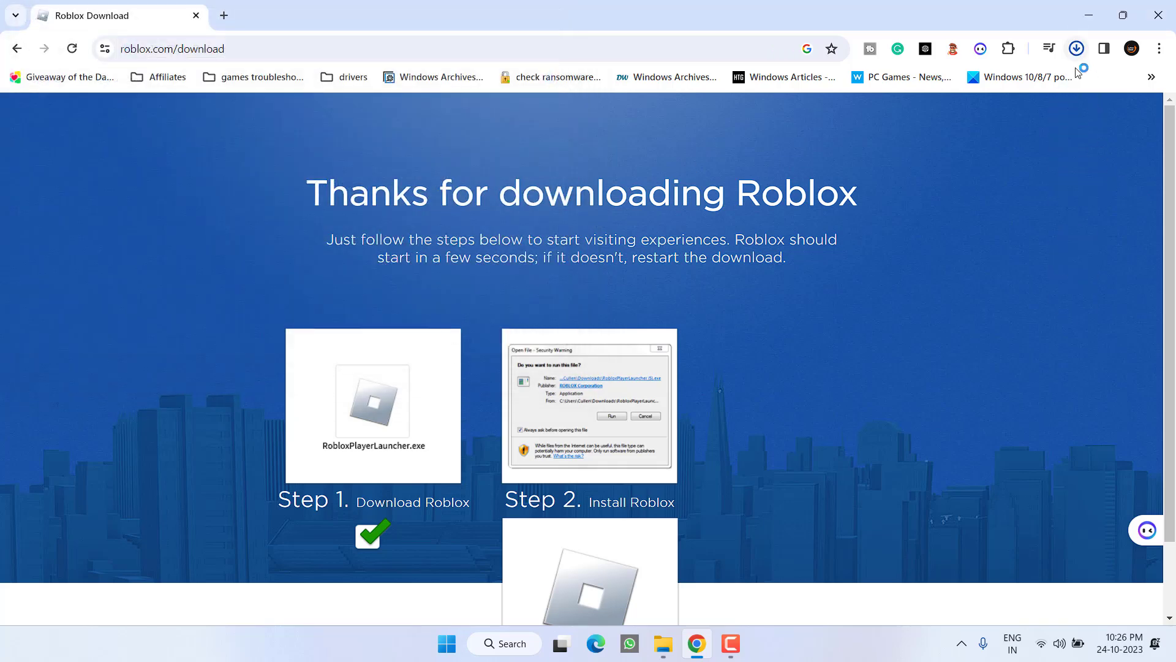
# Step: Run the downloaded Roblox installer with the browser minimised, and close the Roblox window once it has launched
pyautogui.click(1076, 59)
pyautogui.click(921, 85)
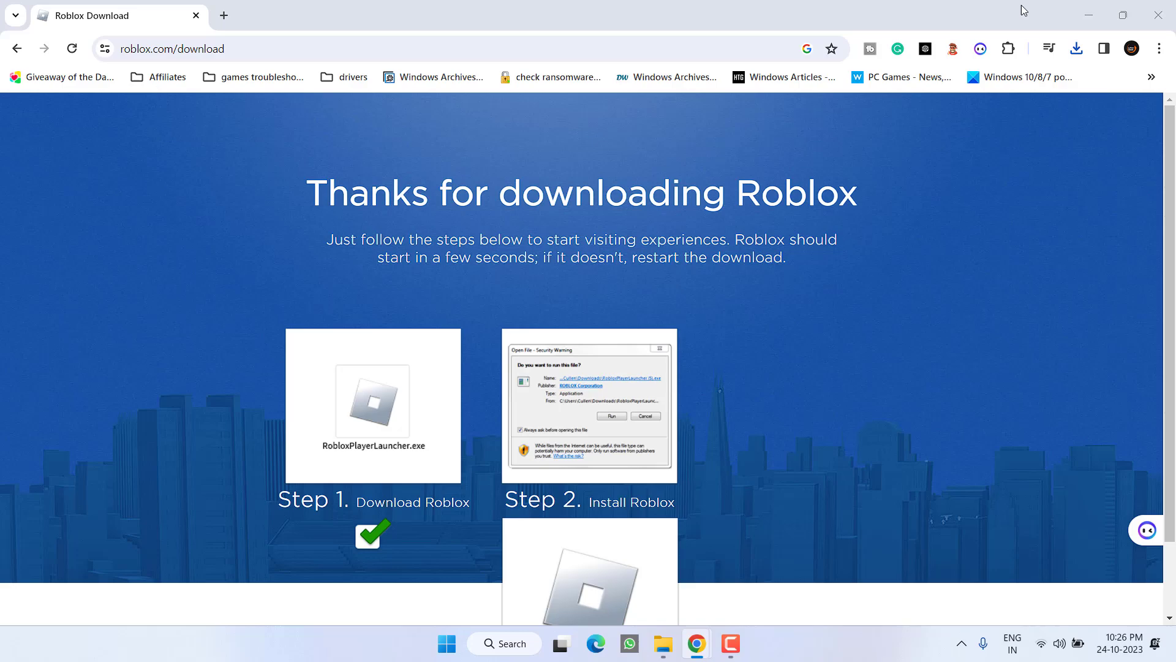
pyautogui.click(1086, 17)
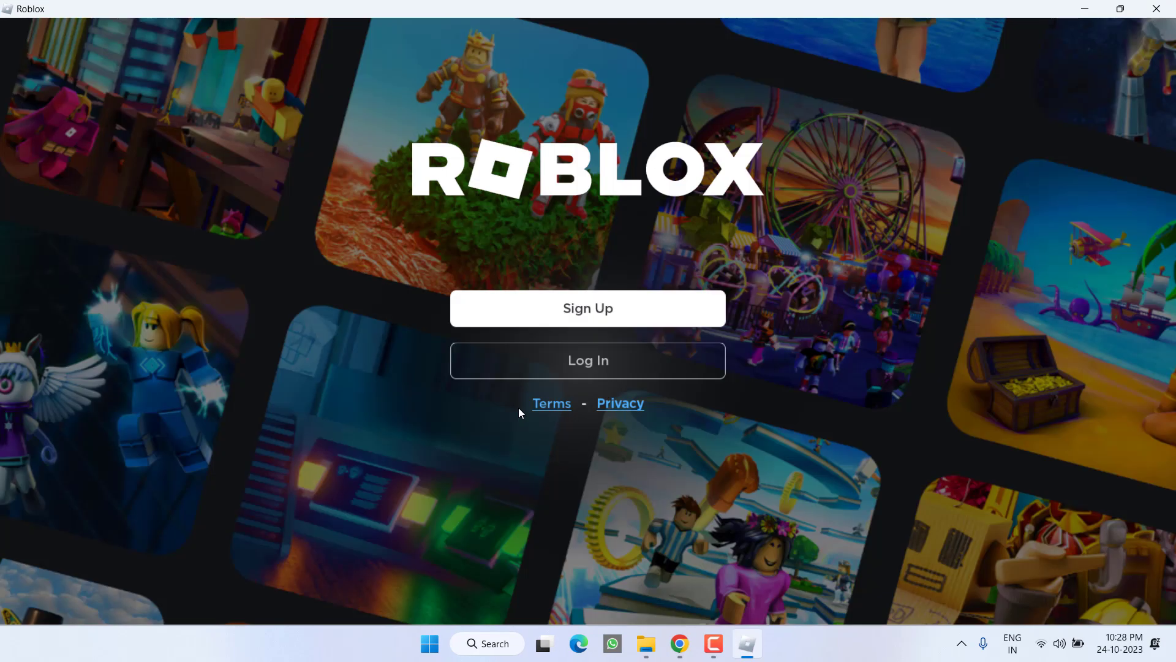
pyautogui.click(1155, 8)
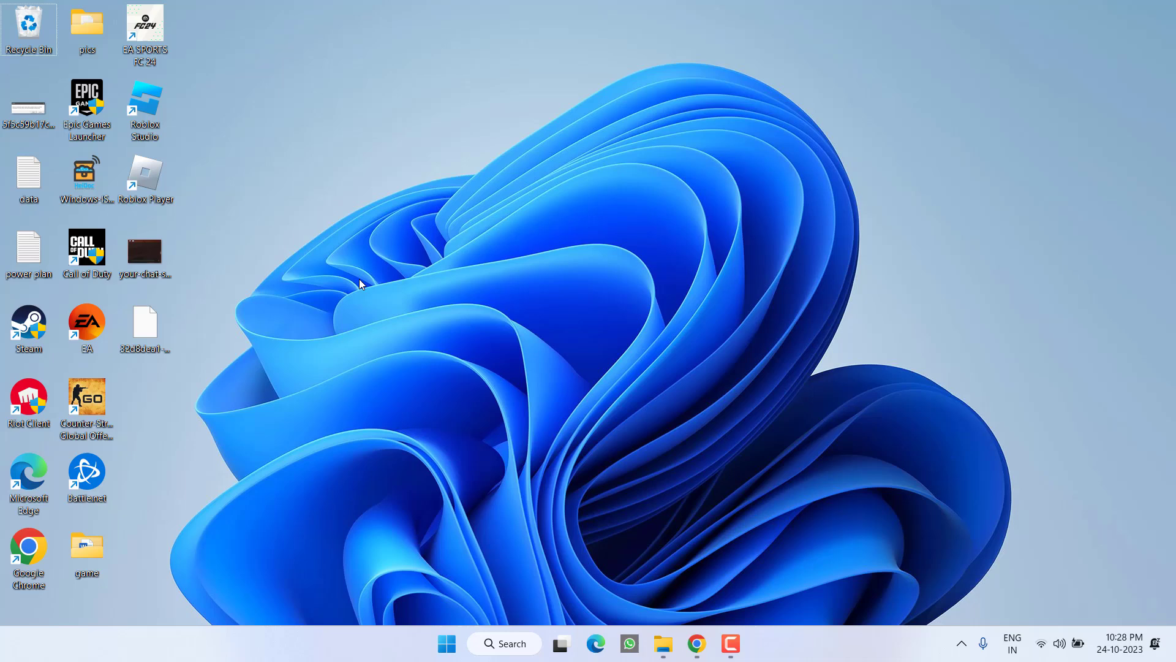
# Step: Run RobloxPlayerInstaller.exe again from Chrome's recent downloads, minimise the browser and close the Roblox window when it opens
pyautogui.click(696, 643)
pyautogui.click(1075, 50)
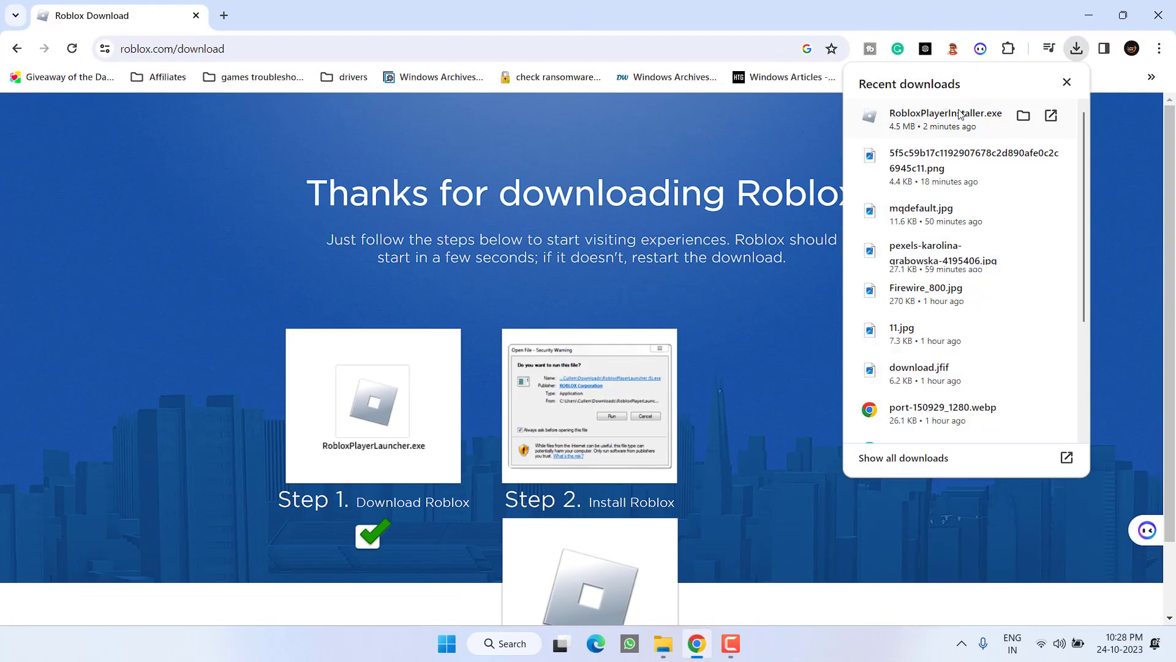
pyautogui.click(950, 117)
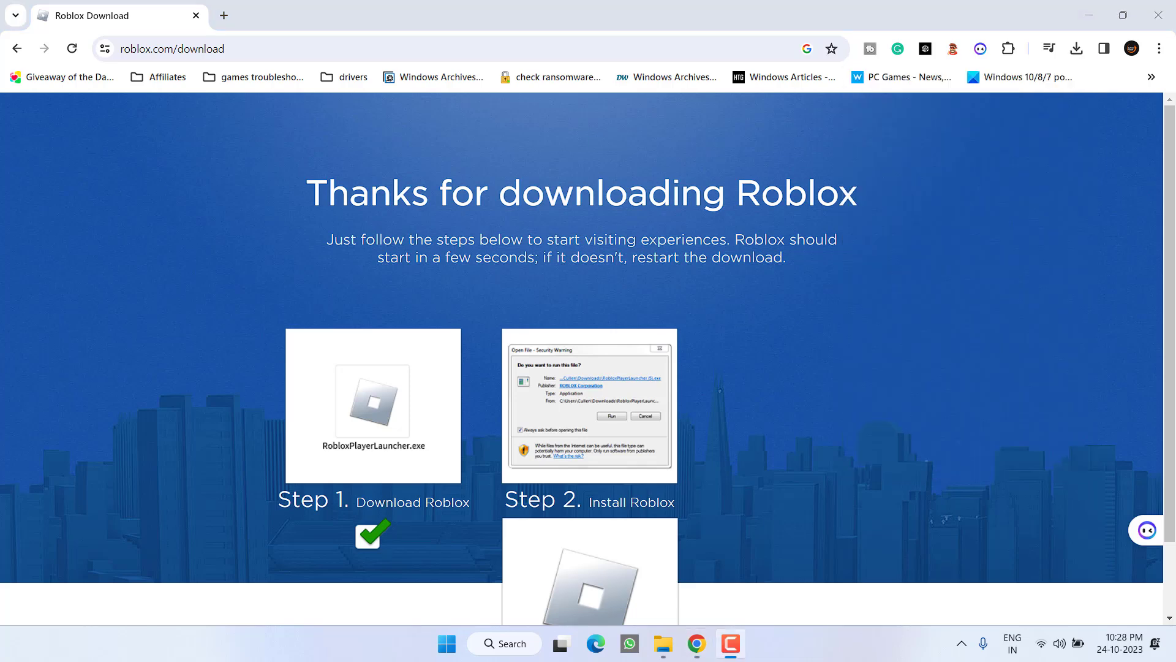
pyautogui.click(1088, 16)
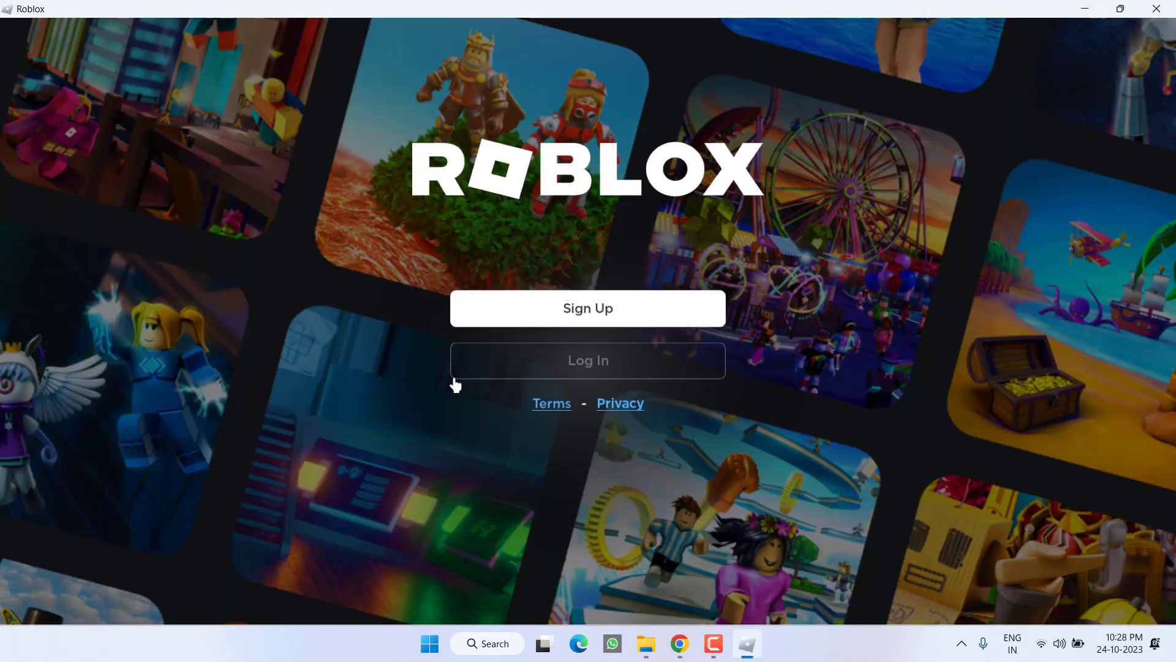
pyautogui.click(1171, 9)
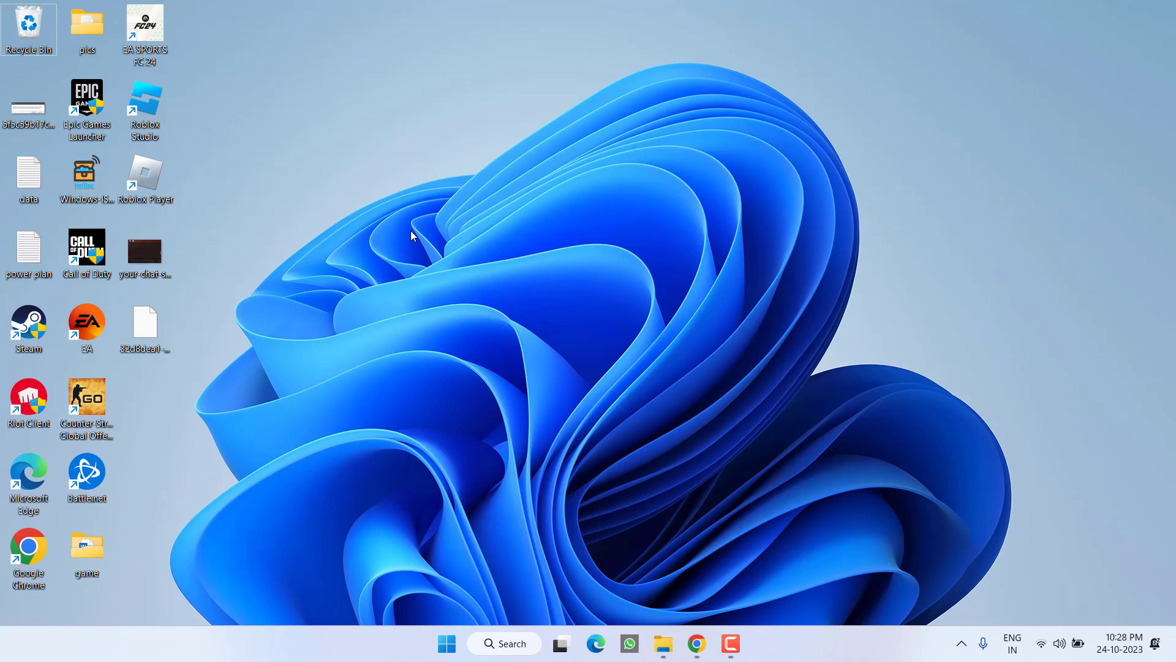
# Step: Open the file location of the Roblox Studio desktop shortcut and go into the version-57e2dd886e0e42a5 folder
pyautogui.rightClick(154, 112)
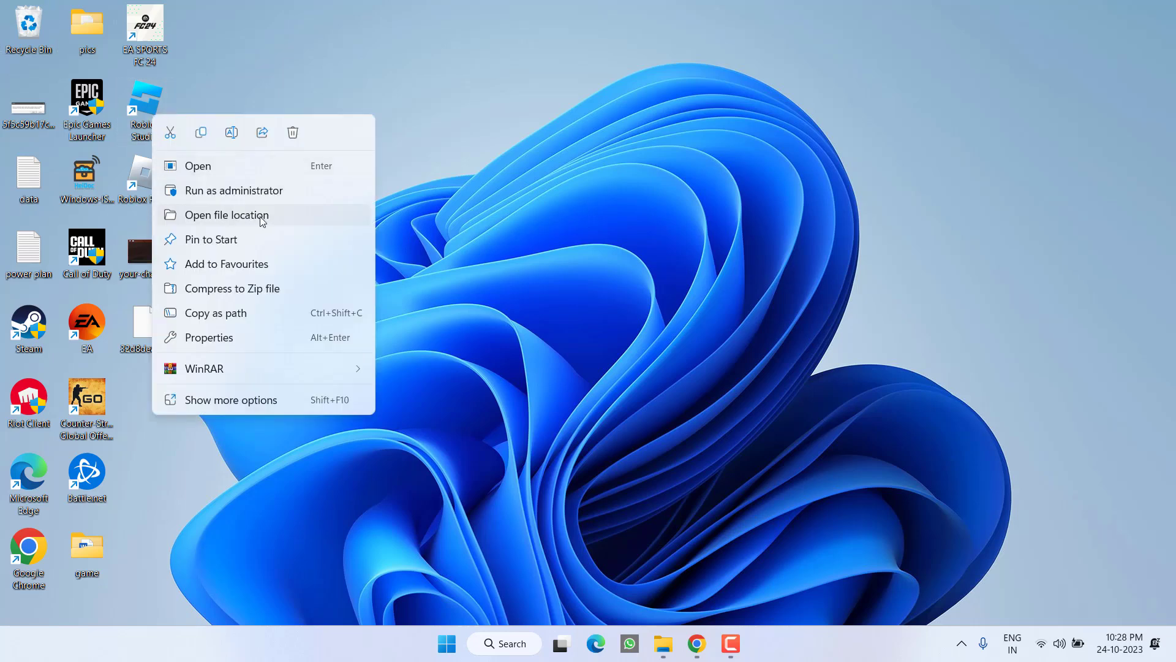
pyautogui.click(259, 218)
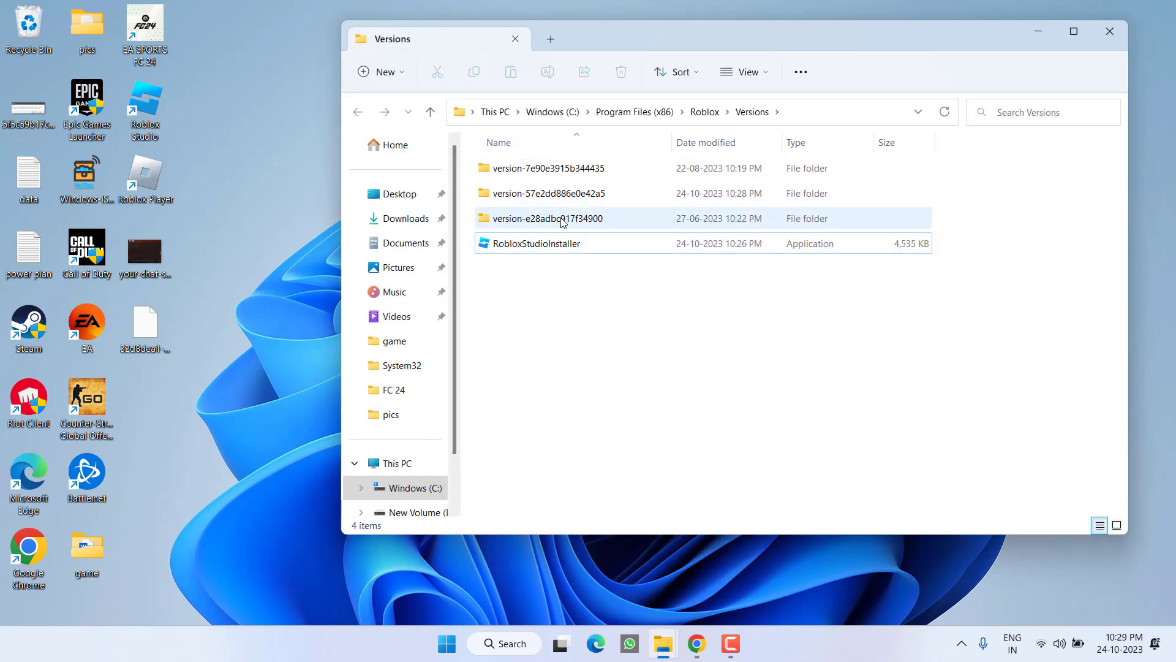
pyautogui.doubleClick(525, 193)
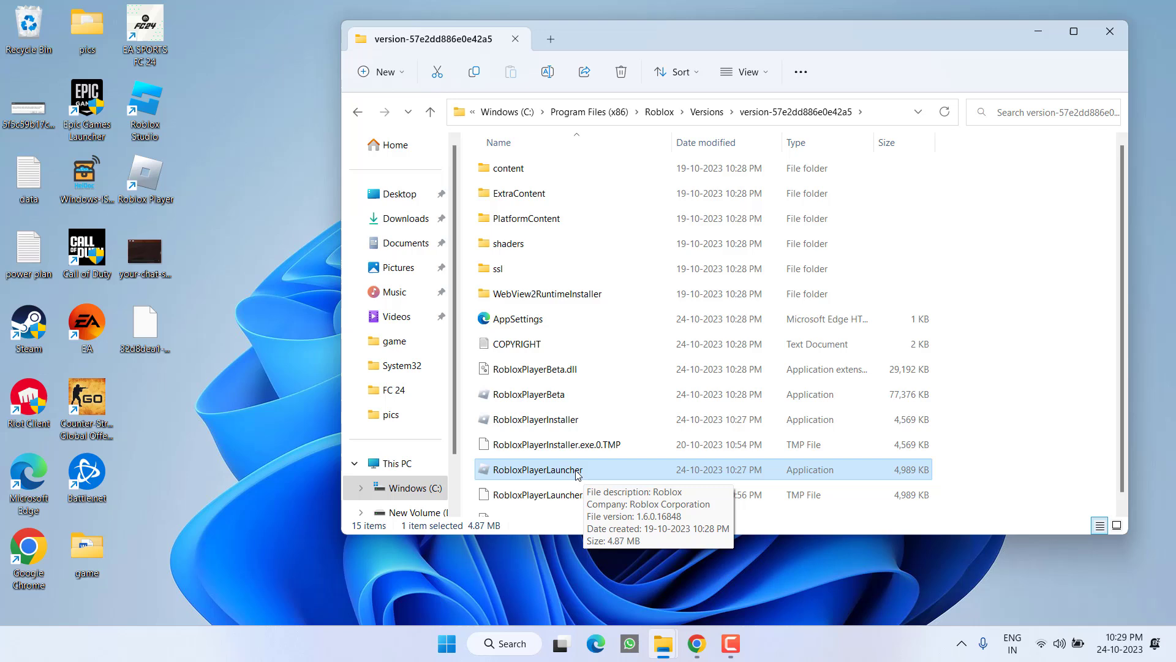
# Step: Run RobloxPlayerLauncher from the version folder, acknowledge the completed installation and close the folder window
pyautogui.doubleClick(536, 470)
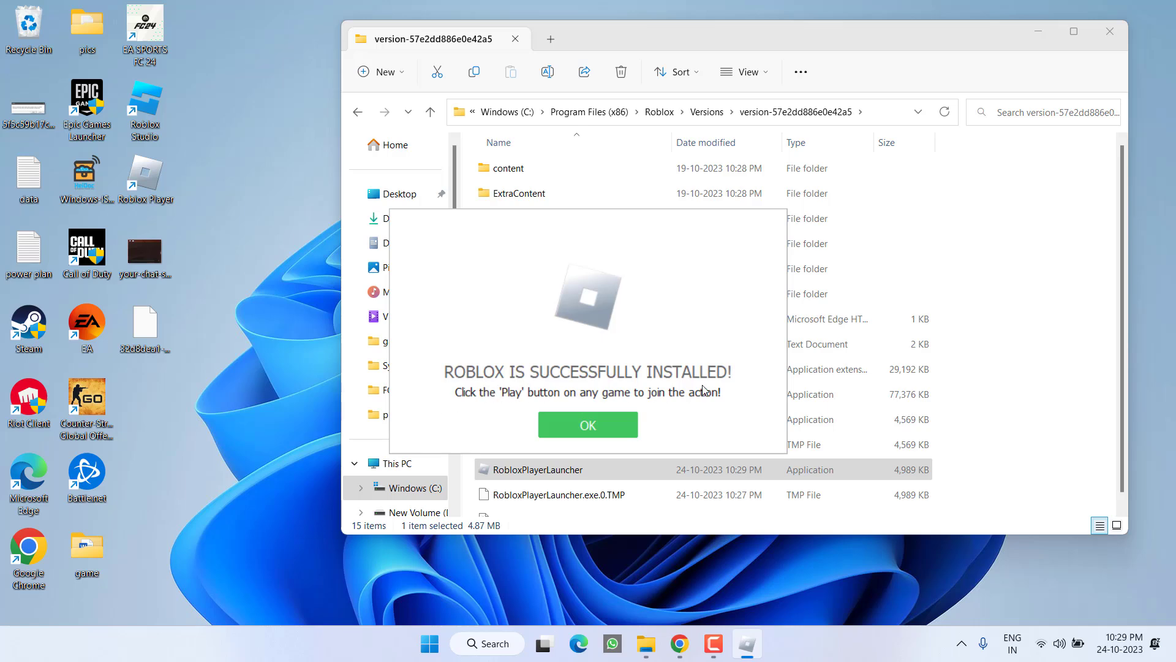
pyautogui.click(602, 417)
pyautogui.click(1109, 30)
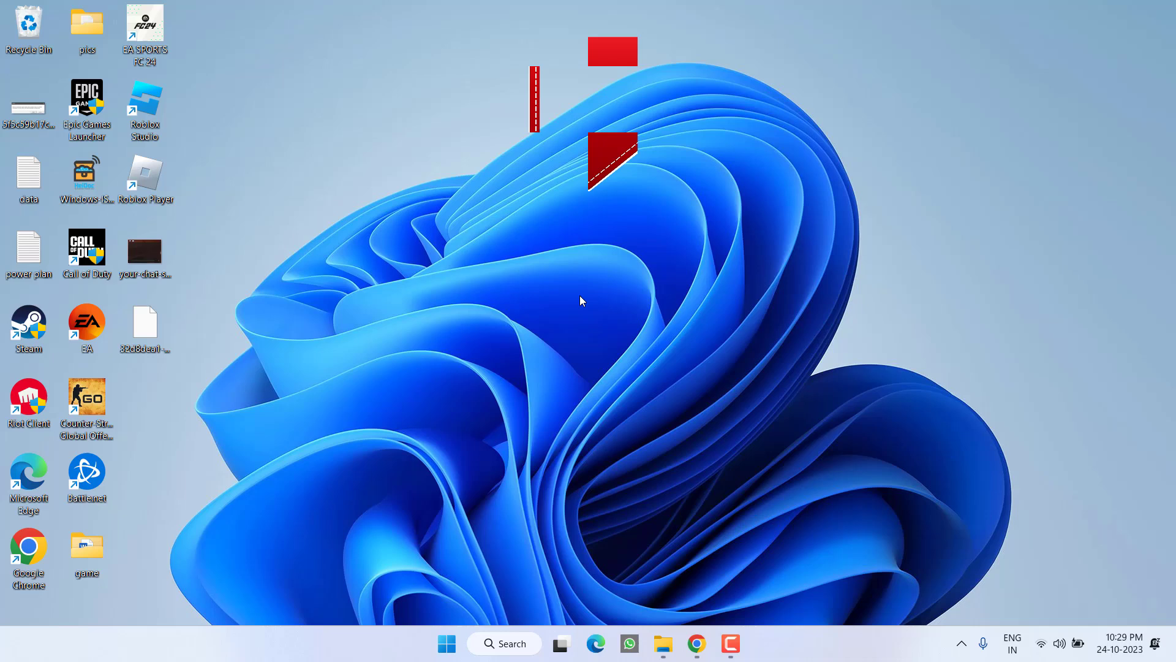